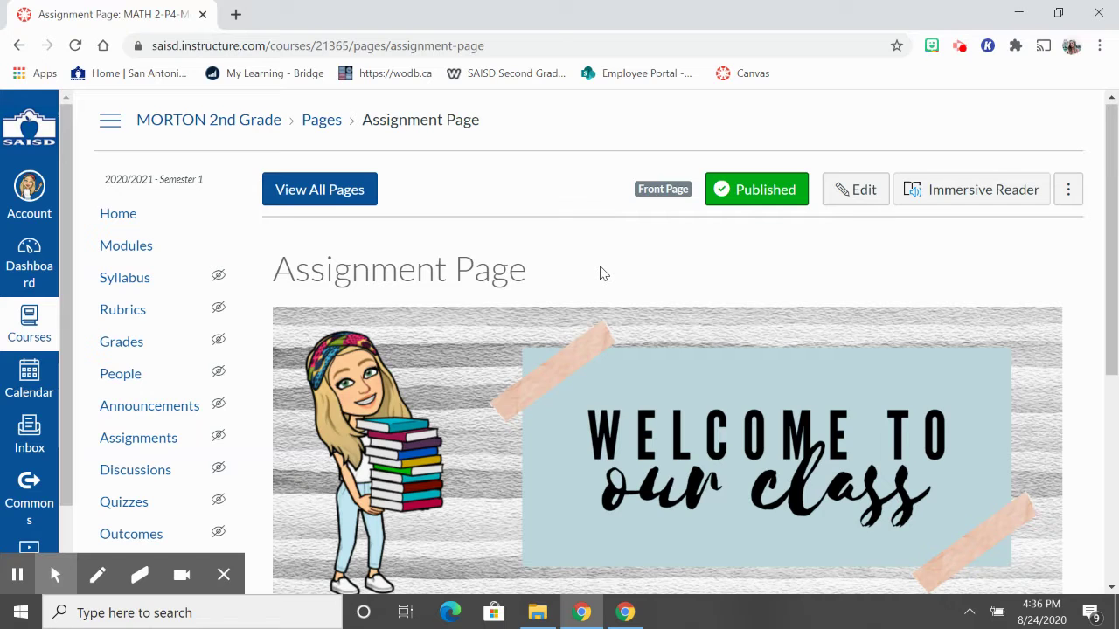
Open the Assignment Page for editing and enlarge its content editing area.
scroll(602, 272, "down", 1)
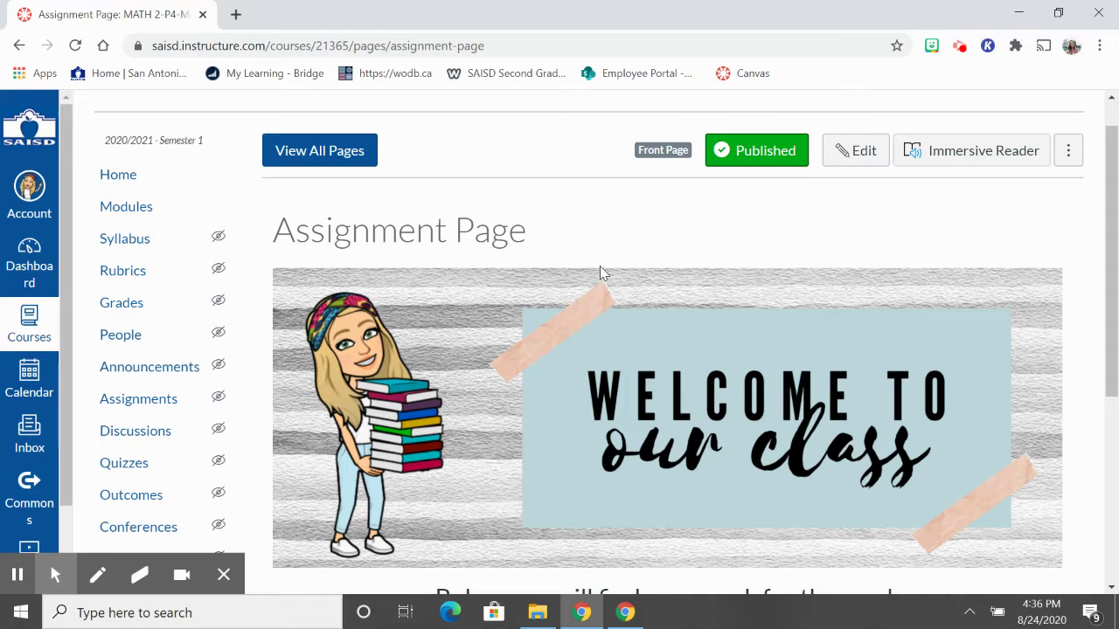
scroll(601, 272, "down", 1)
scroll(601, 273, "down", 3)
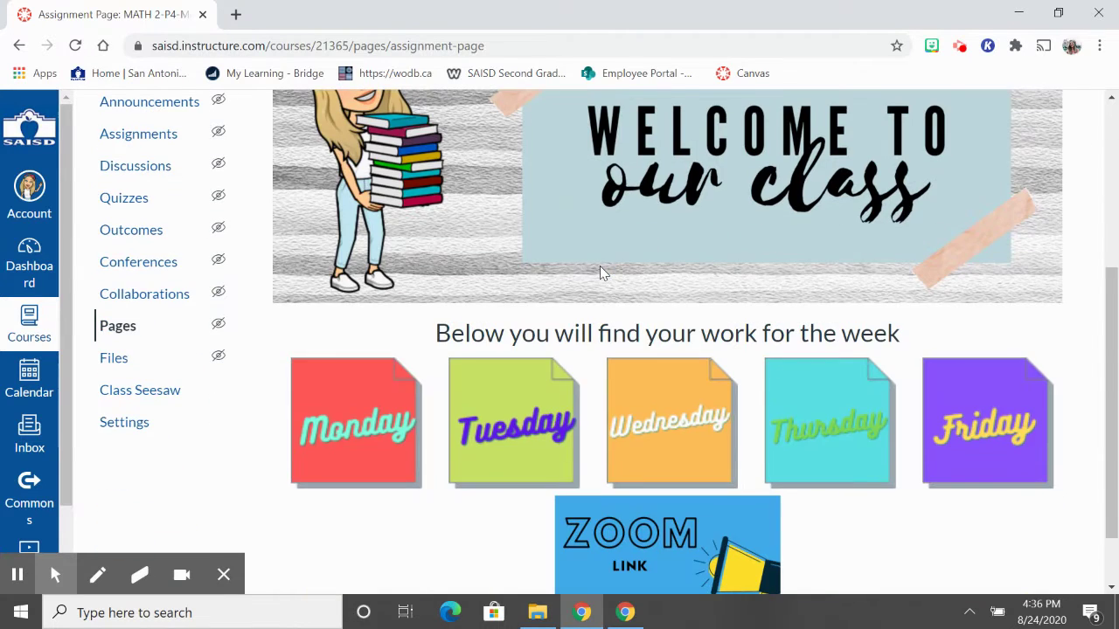
scroll(712, 369, "down", 1)
scroll(712, 369, "up", 3)
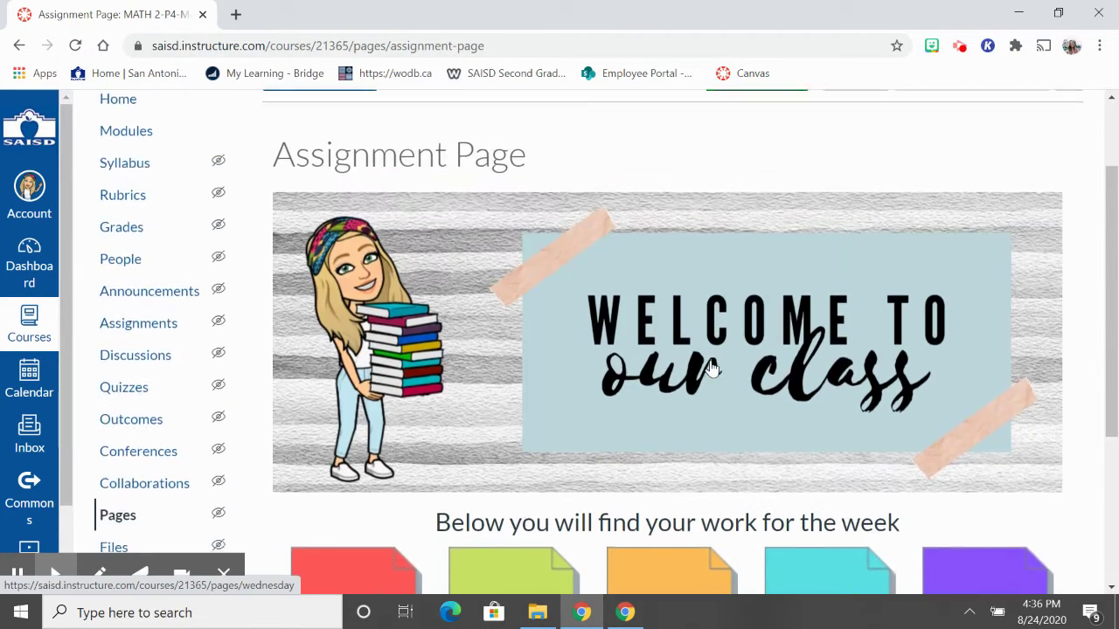
scroll(713, 369, "up", 1)
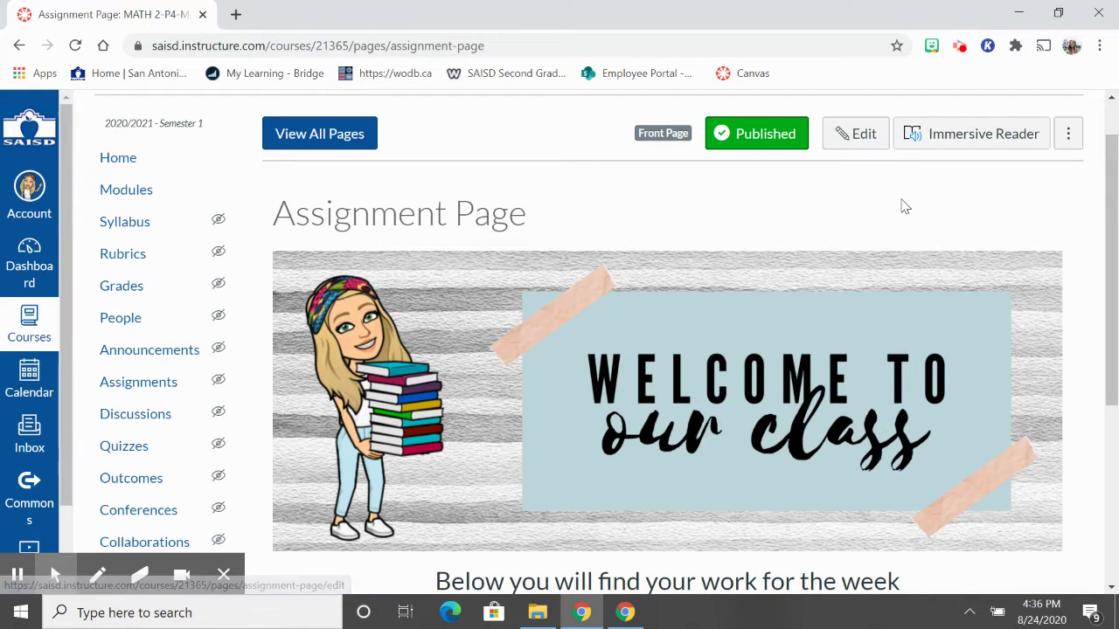
left_click(845, 140)
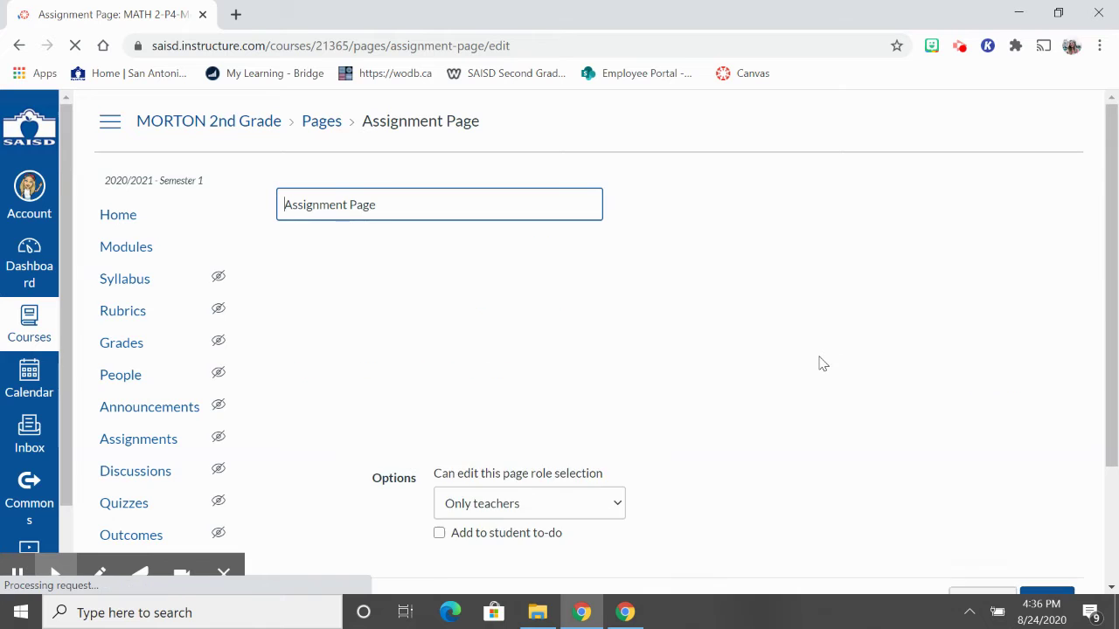
left_click(857, 245)
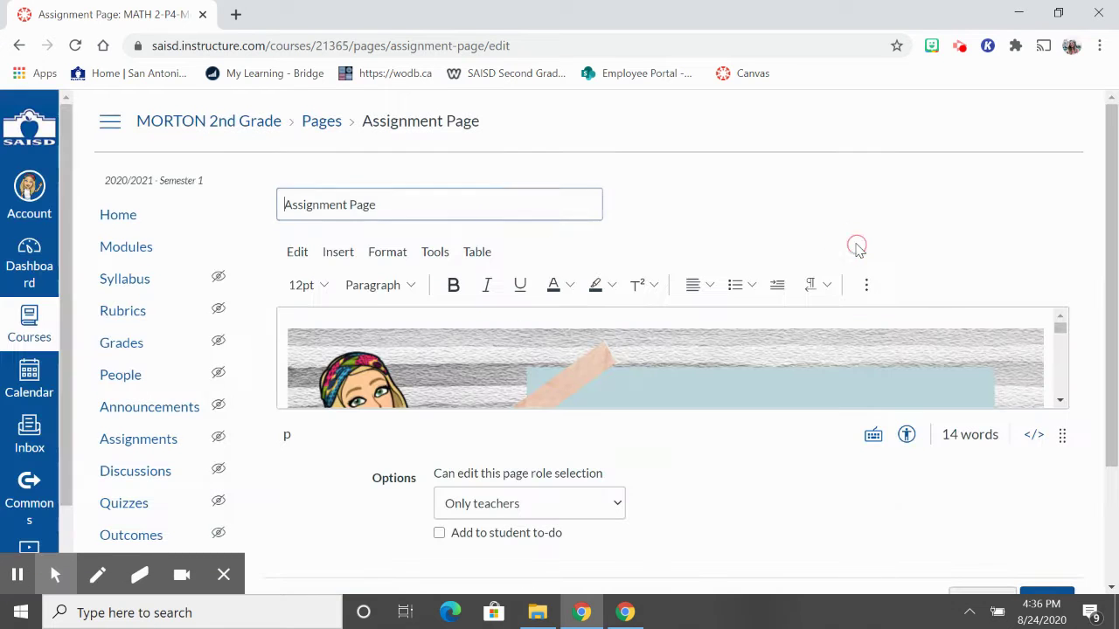
left_click_drag(1061, 435, 1066, 625)
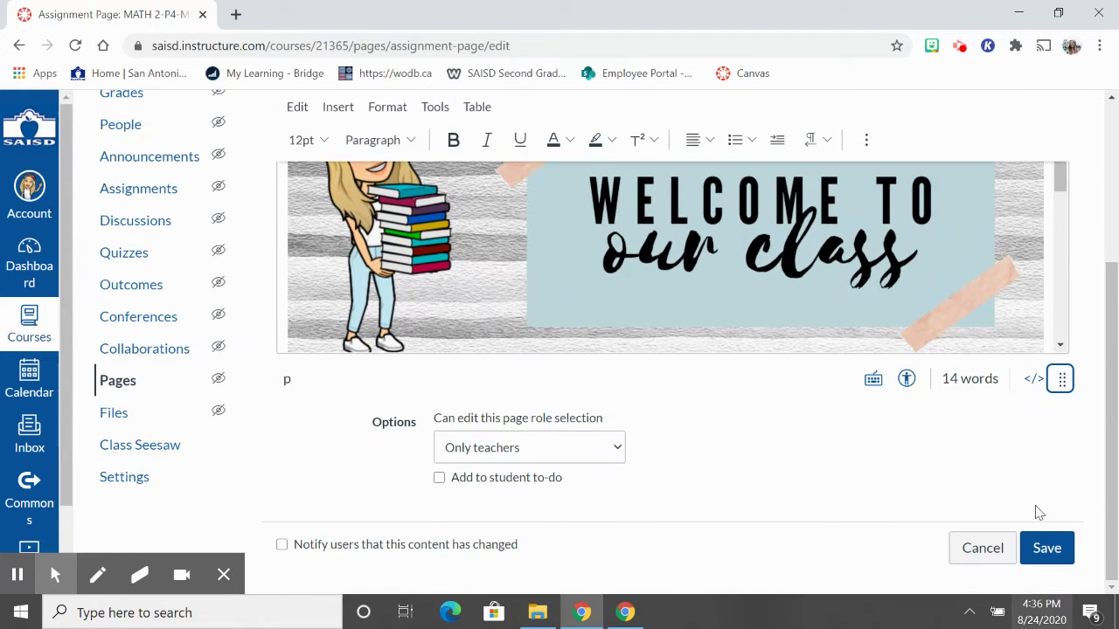
Add a new line below the "Zoom starts at 8:45!!" text at the end of the page content.
scroll(996, 258, "down", 5)
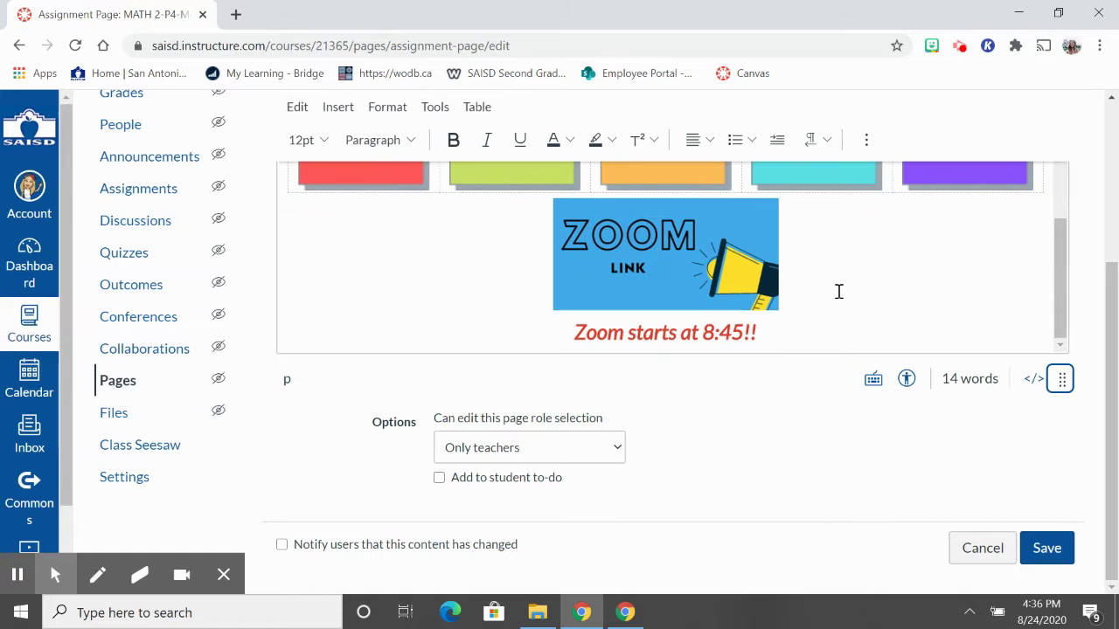
left_click(800, 335)
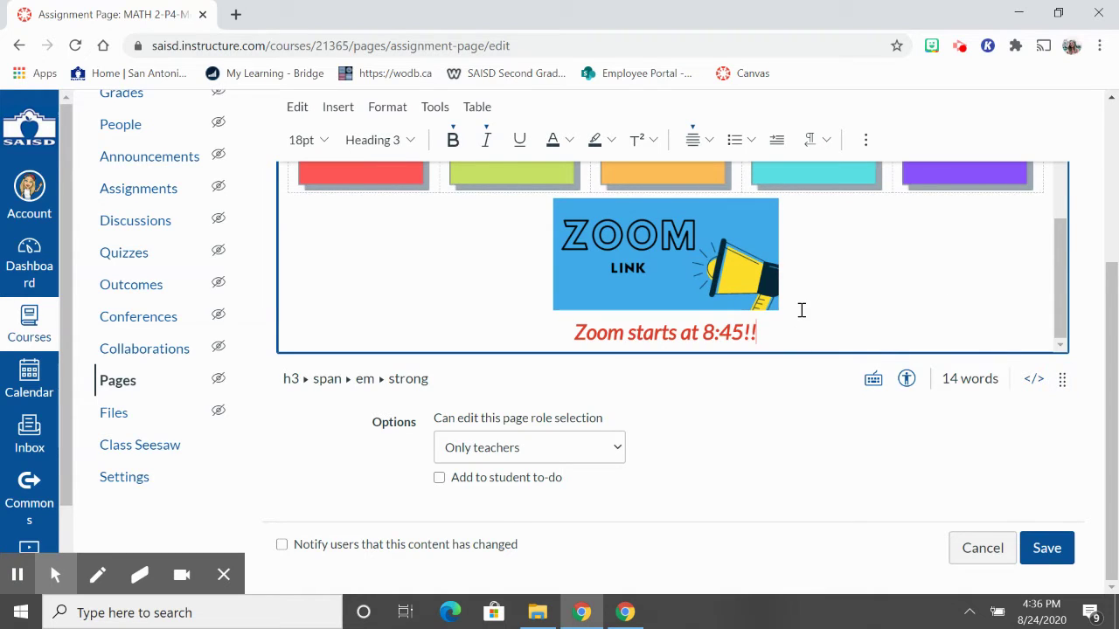
key("Return")
scroll(801, 310, "down", 5)
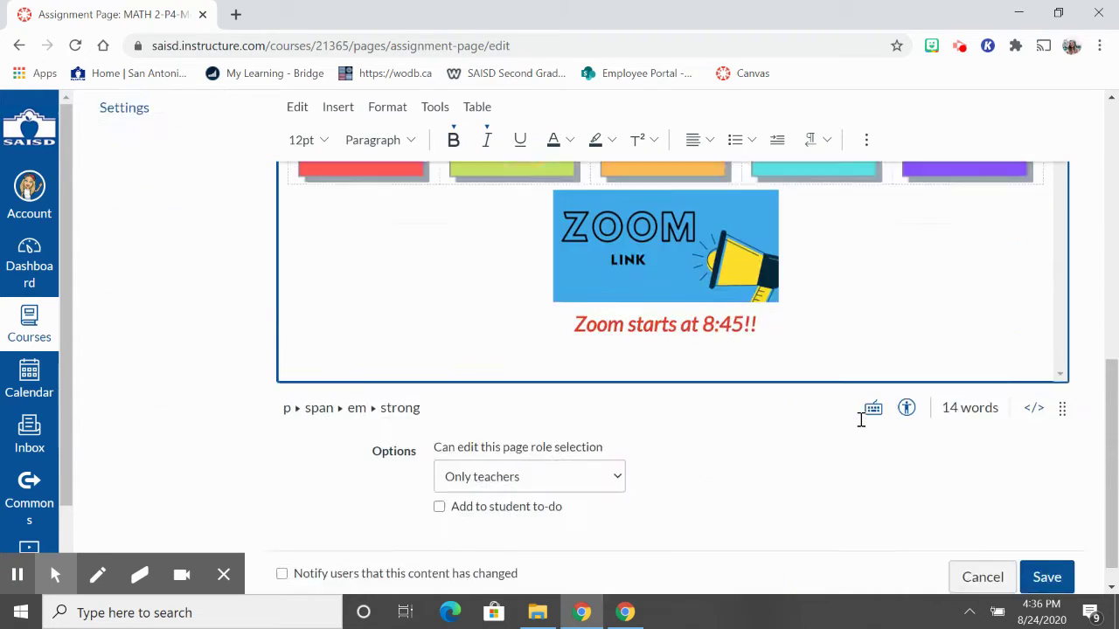
left_click(794, 307)
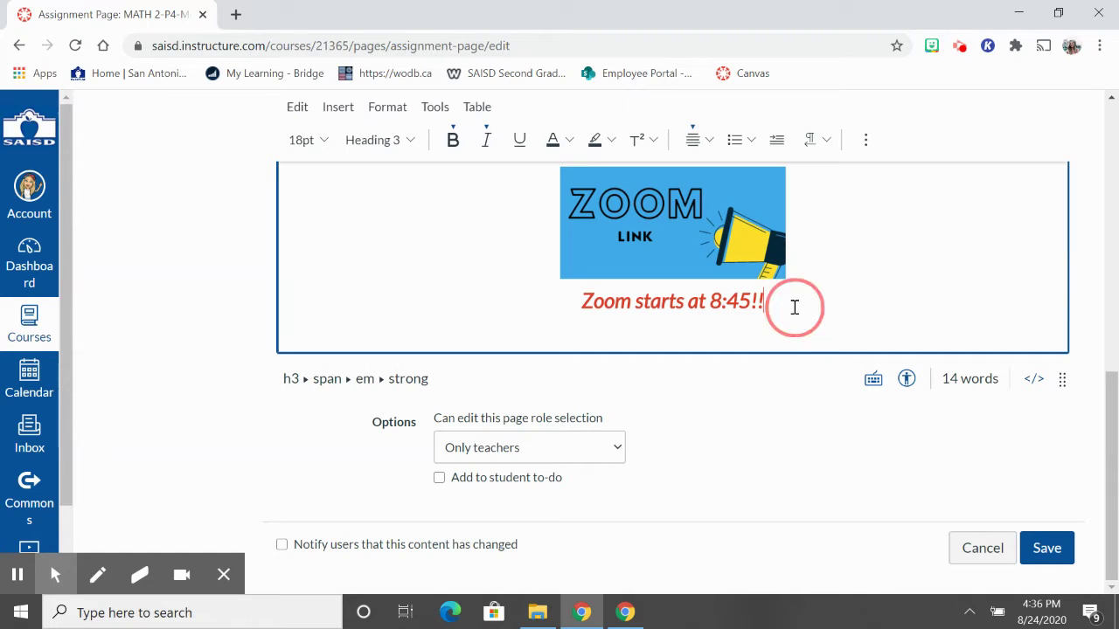
key("Return")
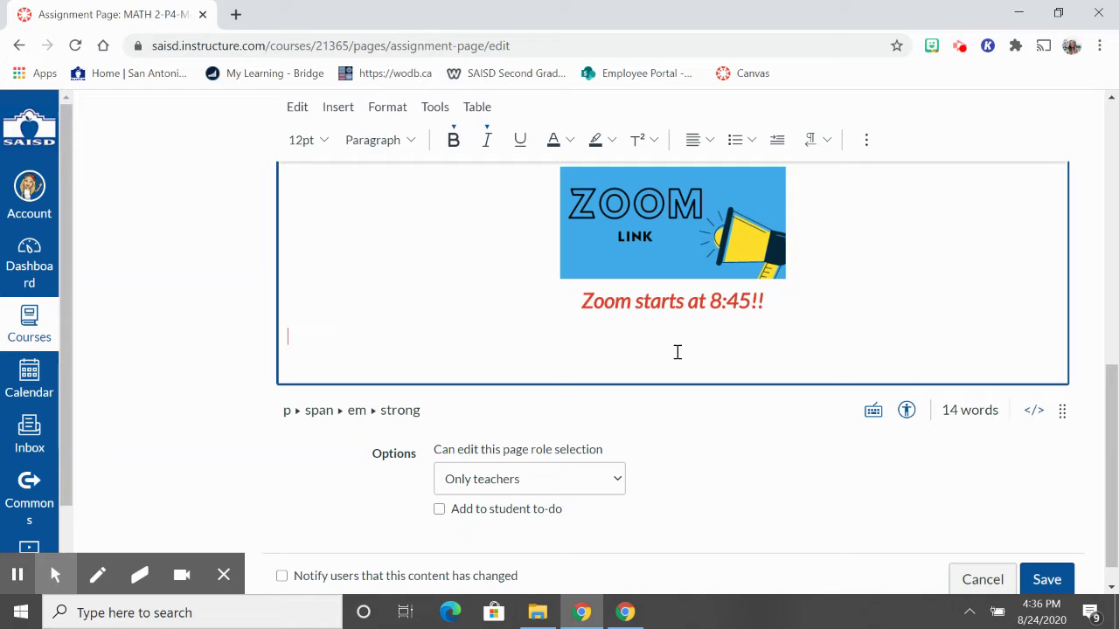
Enter the text "School Website" on the new line under the Zoom start time.
scroll(678, 353, "up", 1)
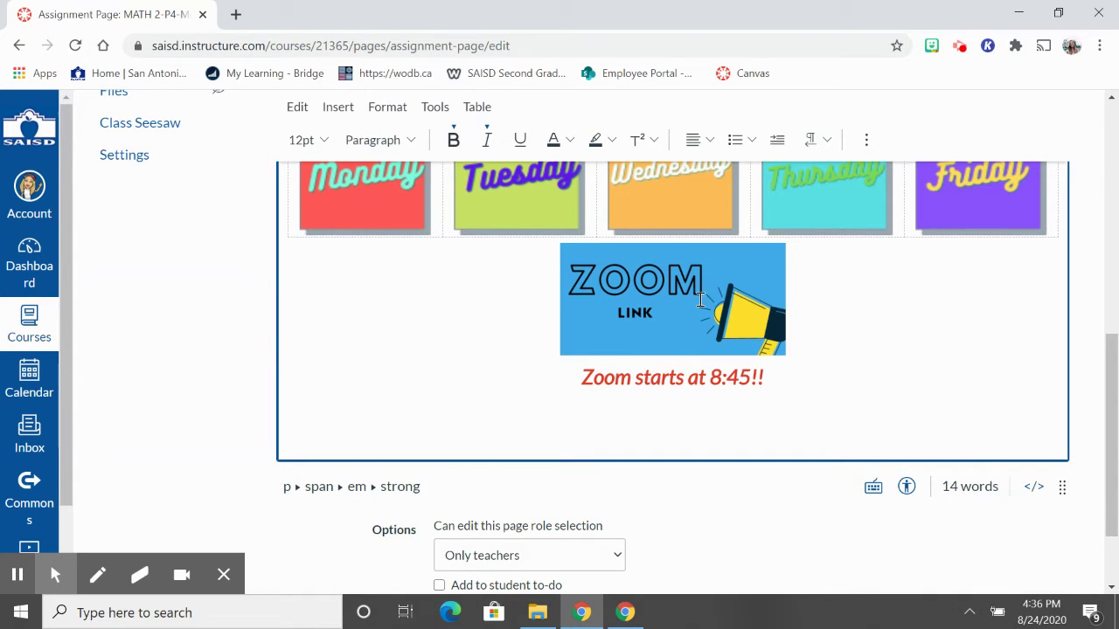
scroll(799, 229, "up", 1)
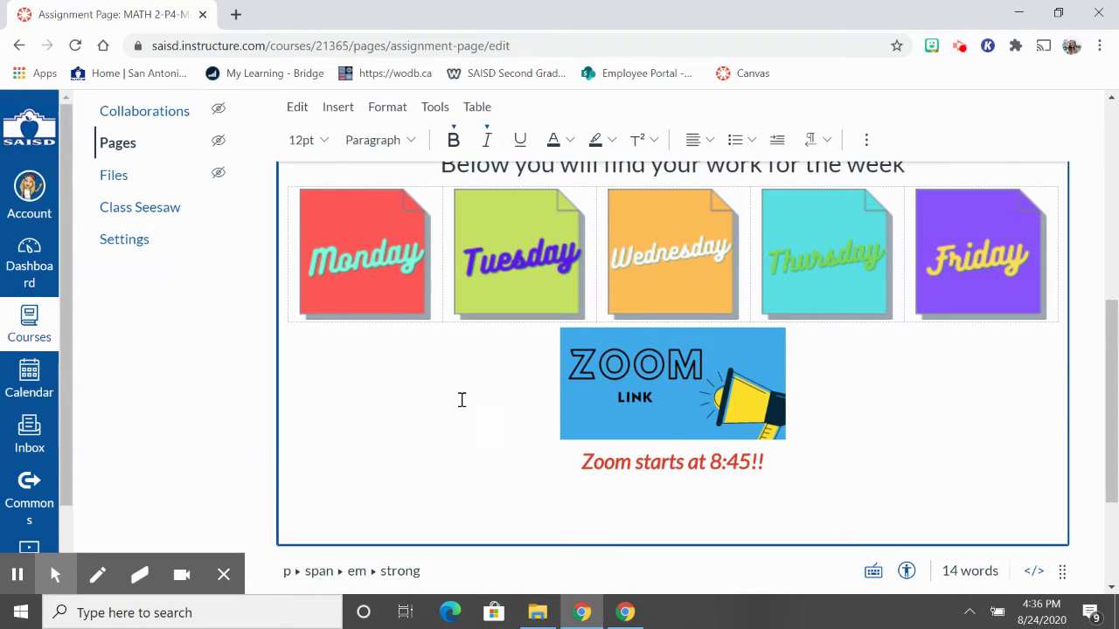
scroll(403, 458, "down", 1)
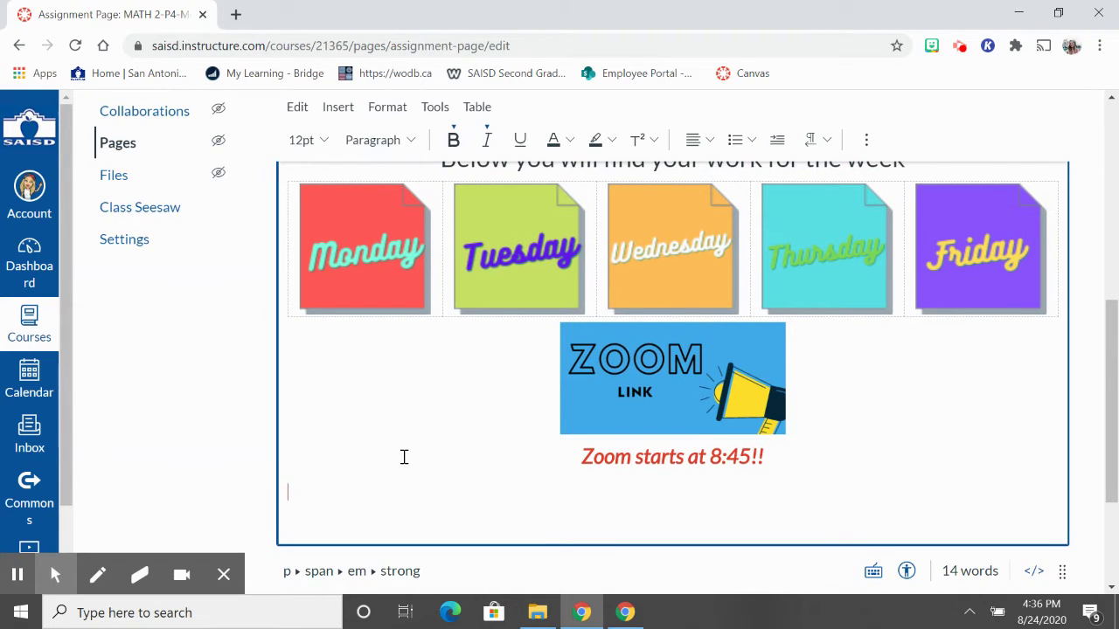
type("School")
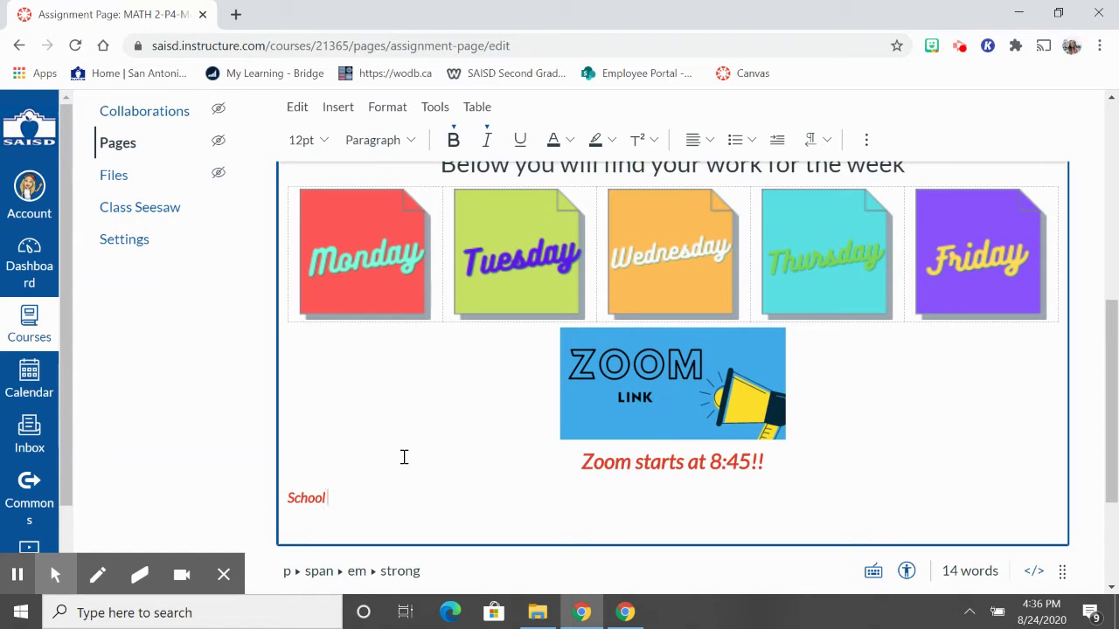
type(" wweb")
key("BackSpace")
key("BackSpace")
key("BackSpace")
key("BackSpace")
type("We")
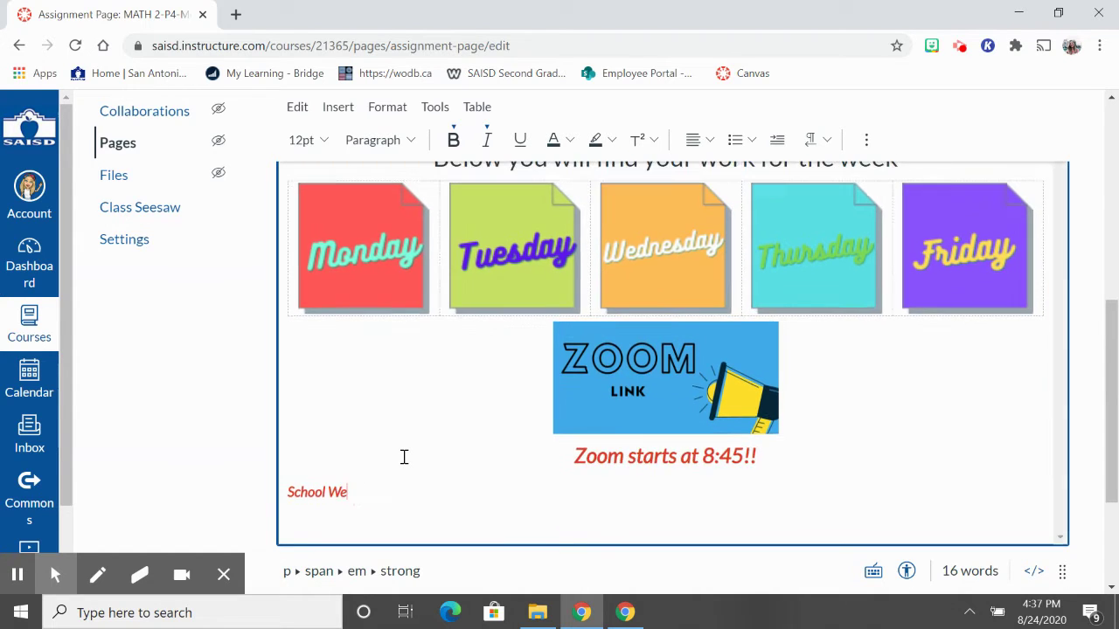
type("bsite")
Start inserting an external link on the "School Website" text.
left_click_drag(376, 505, 274, 511)
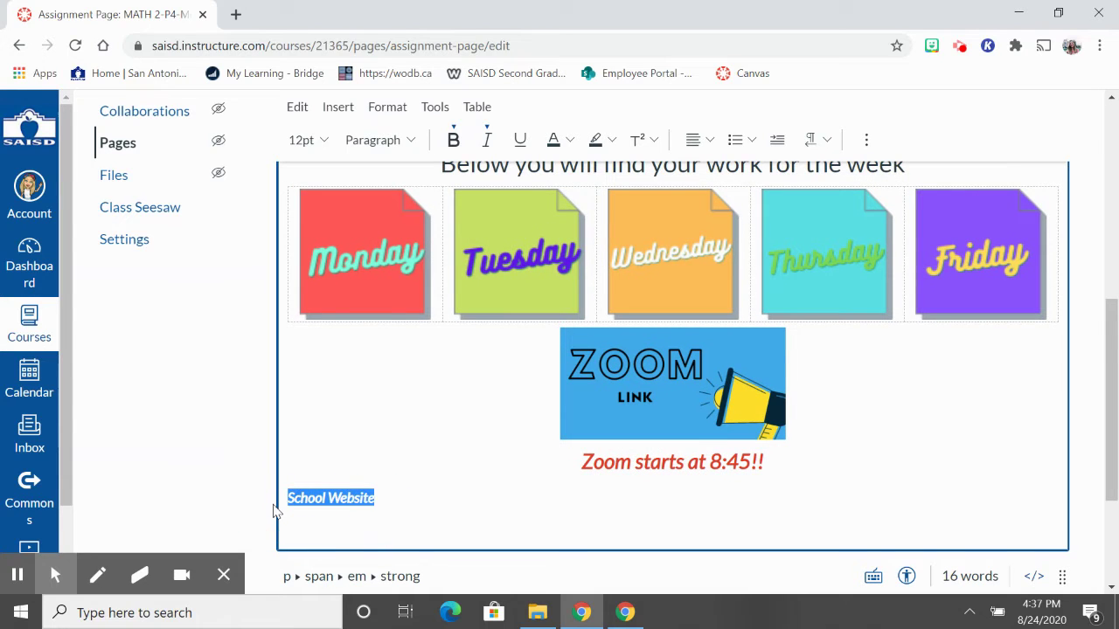
left_click(868, 141)
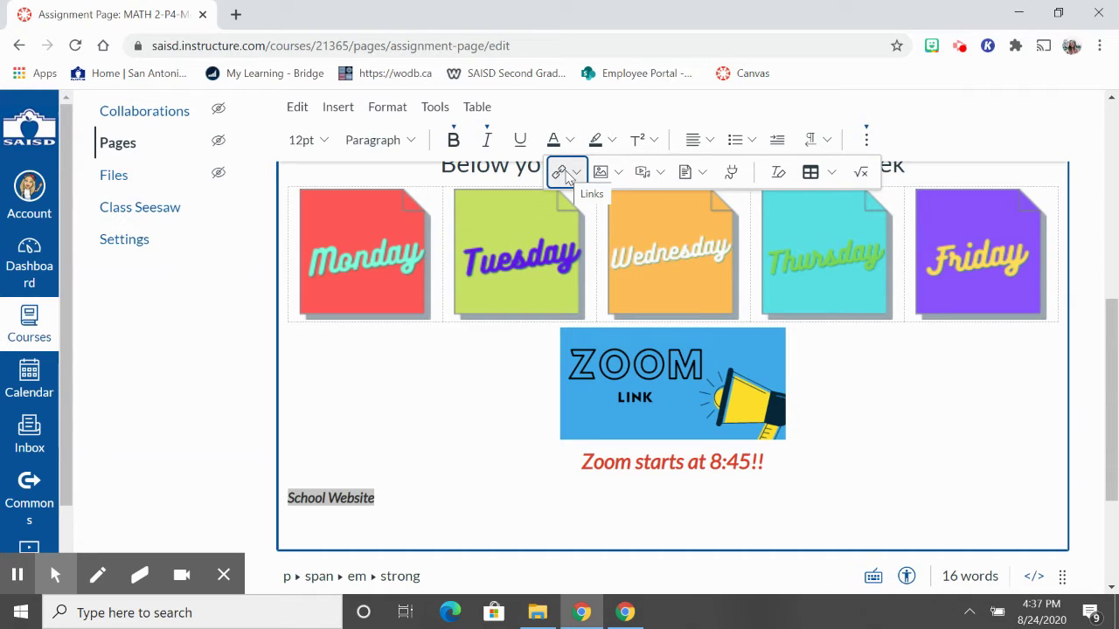
left_click(566, 175)
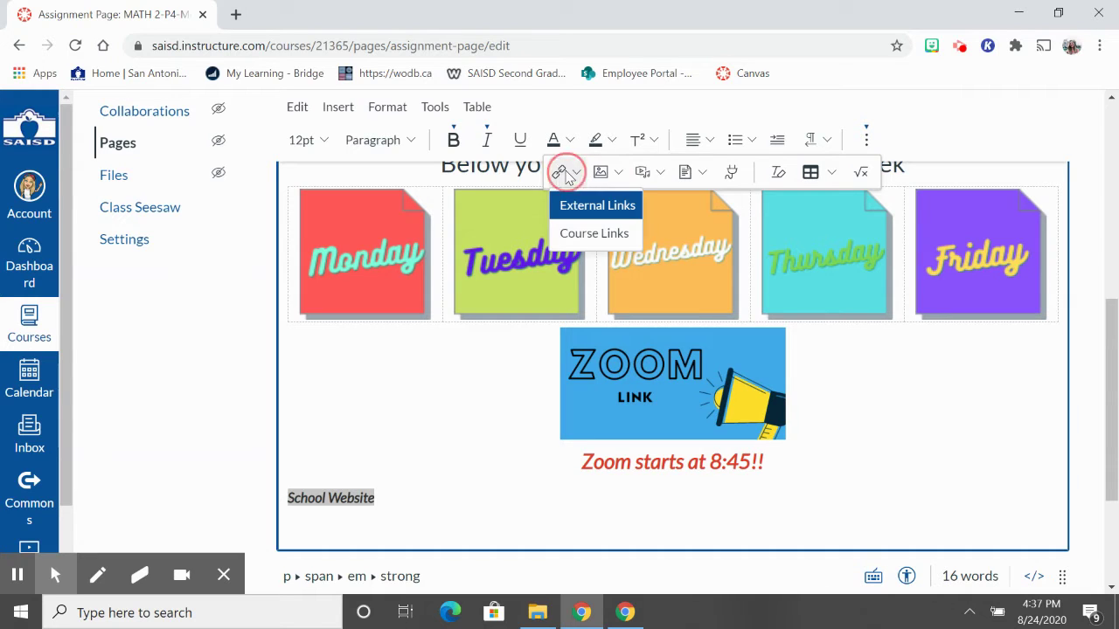
left_click(603, 206)
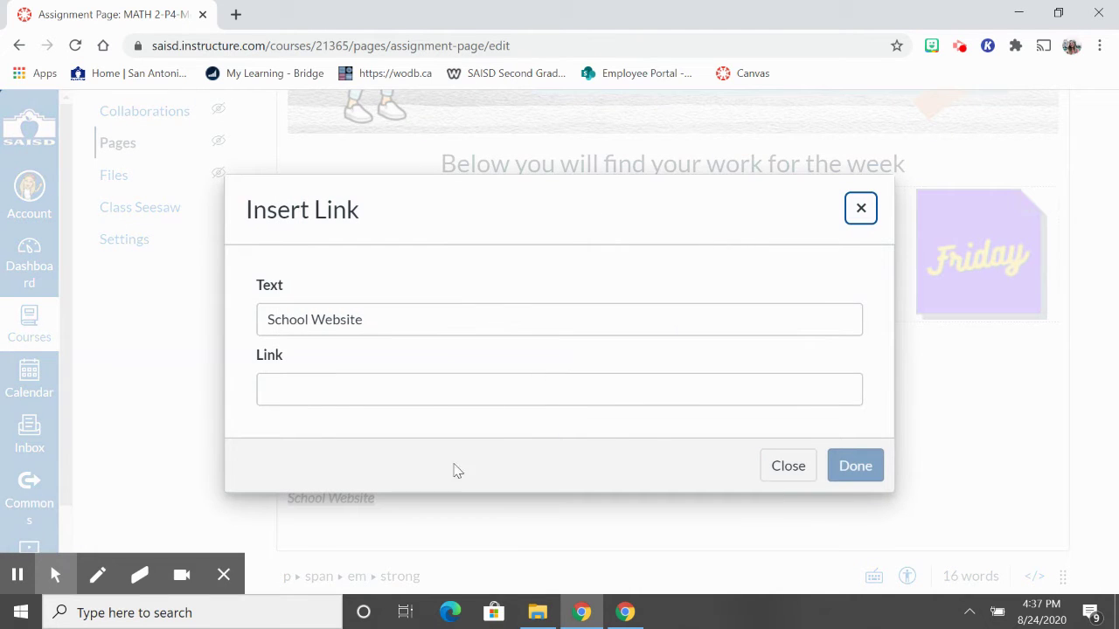
Search the web for "highland hills" in a new browser tab and open the Highland Hills Elementary School site.
left_click(237, 15)
type("highlan")
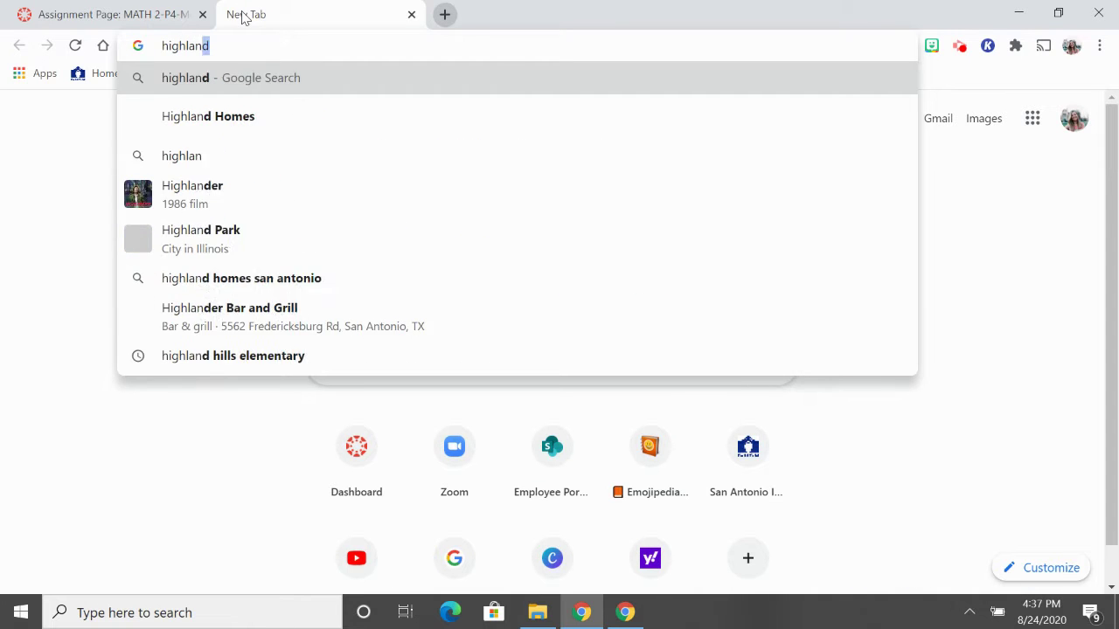
type("d hills")
key("Return")
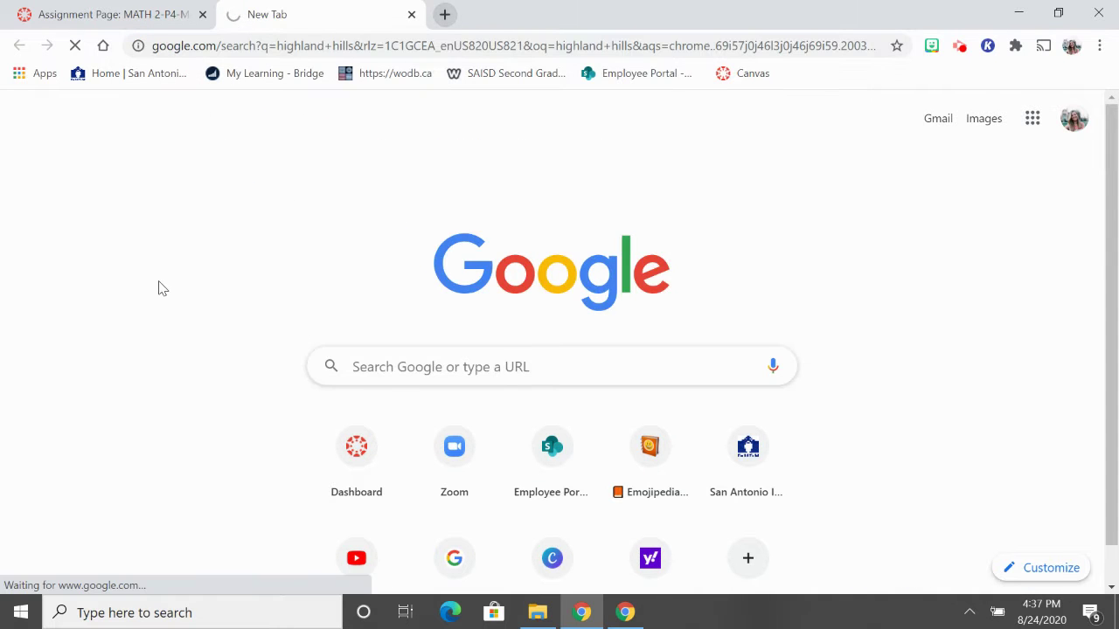
scroll(77, 310, "down", 2)
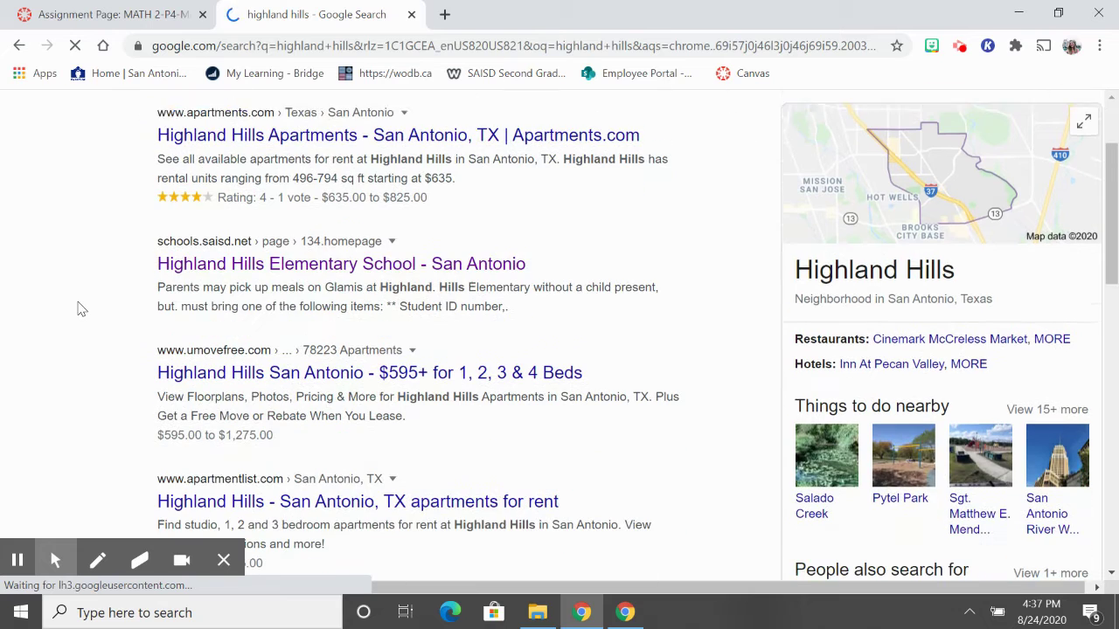
left_click(198, 256)
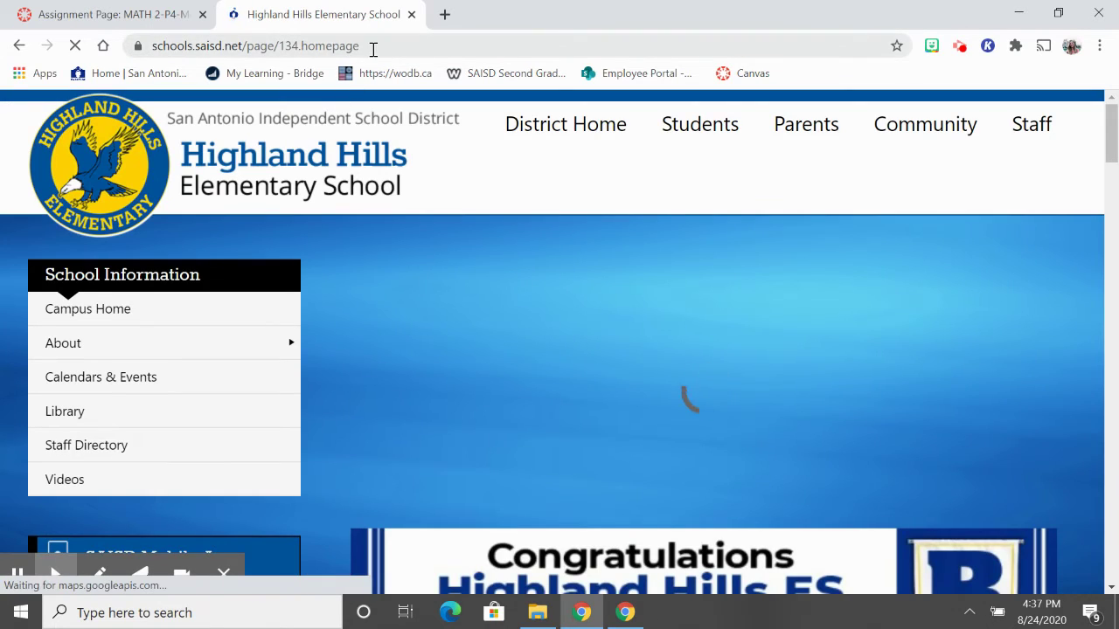
left_click(373, 49)
key("ctrl+c")
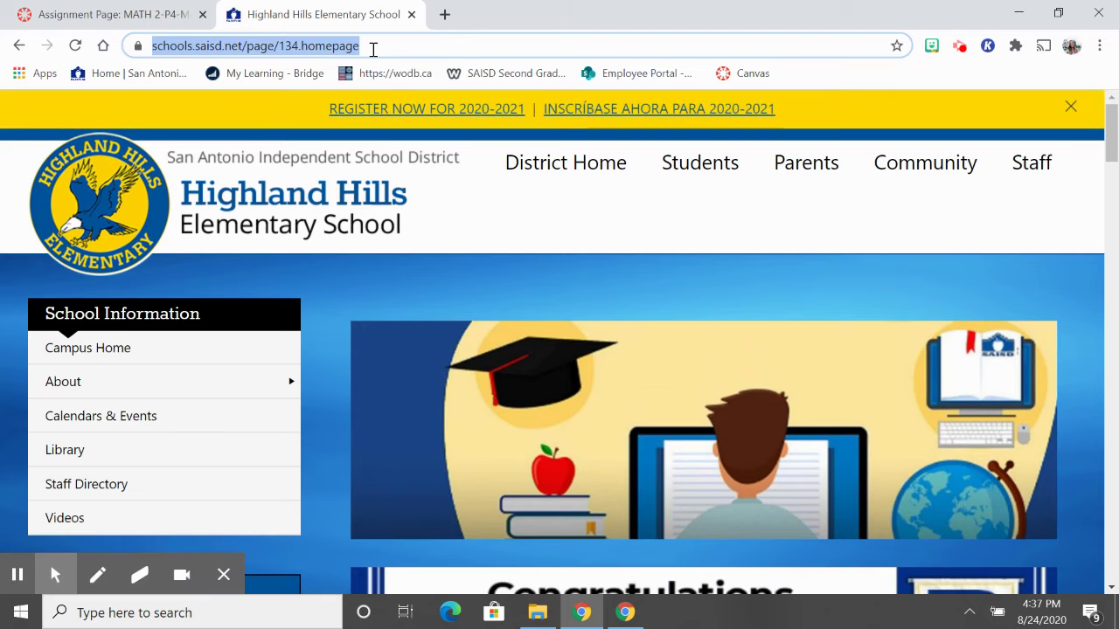
left_click(155, 14)
left_click(357, 382)
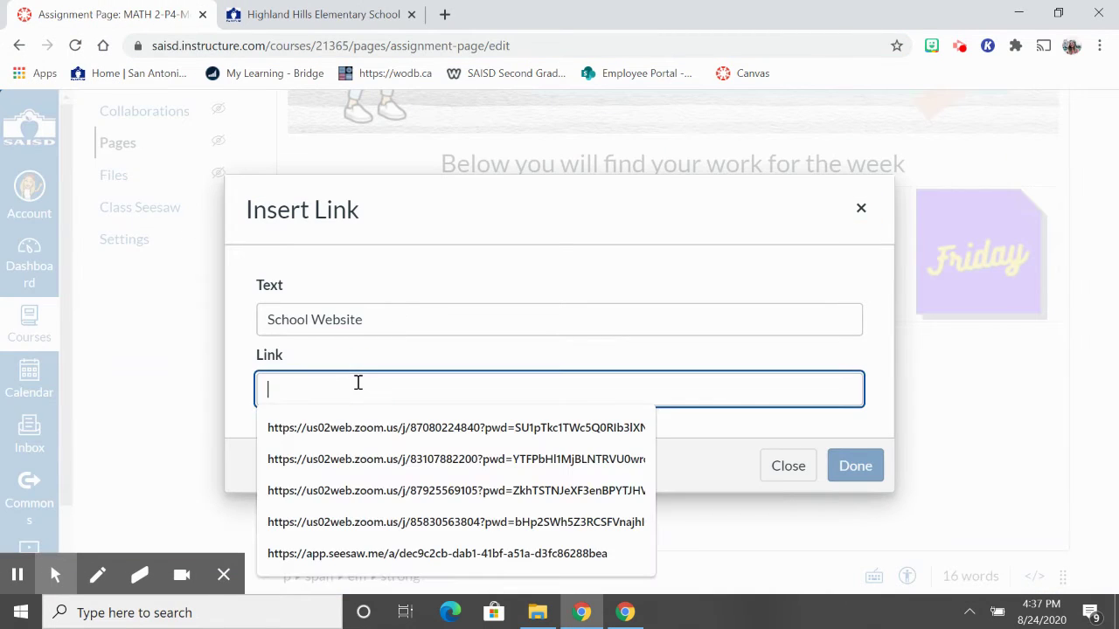
key("ctrl+v")
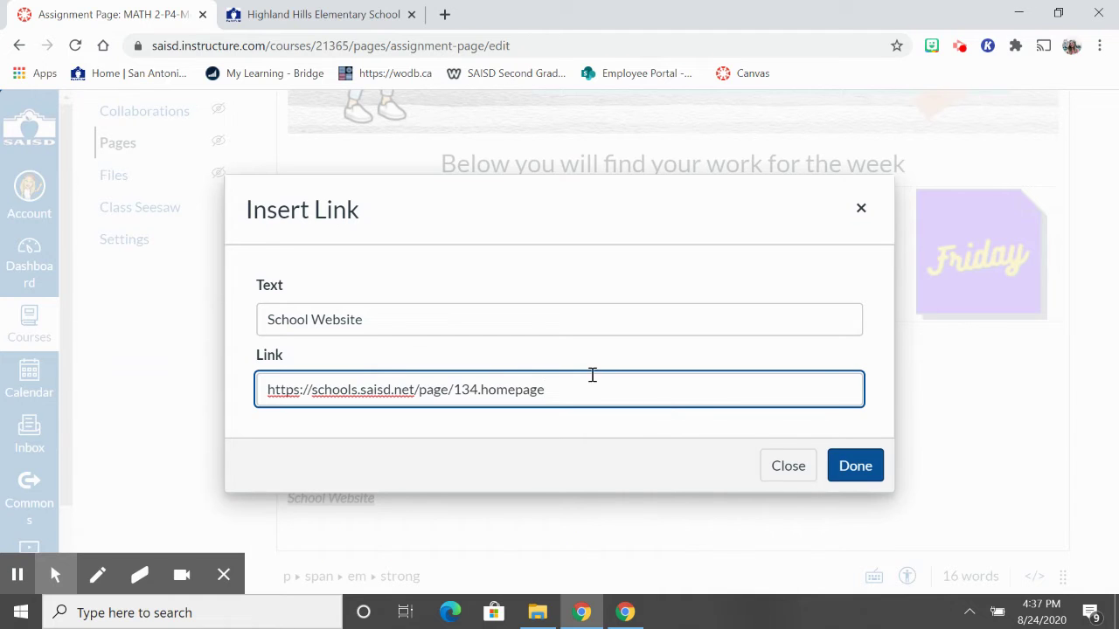
left_click(866, 467)
Save the Assignment Page with the linked "School Website" text.
scroll(866, 469, "down", 2)
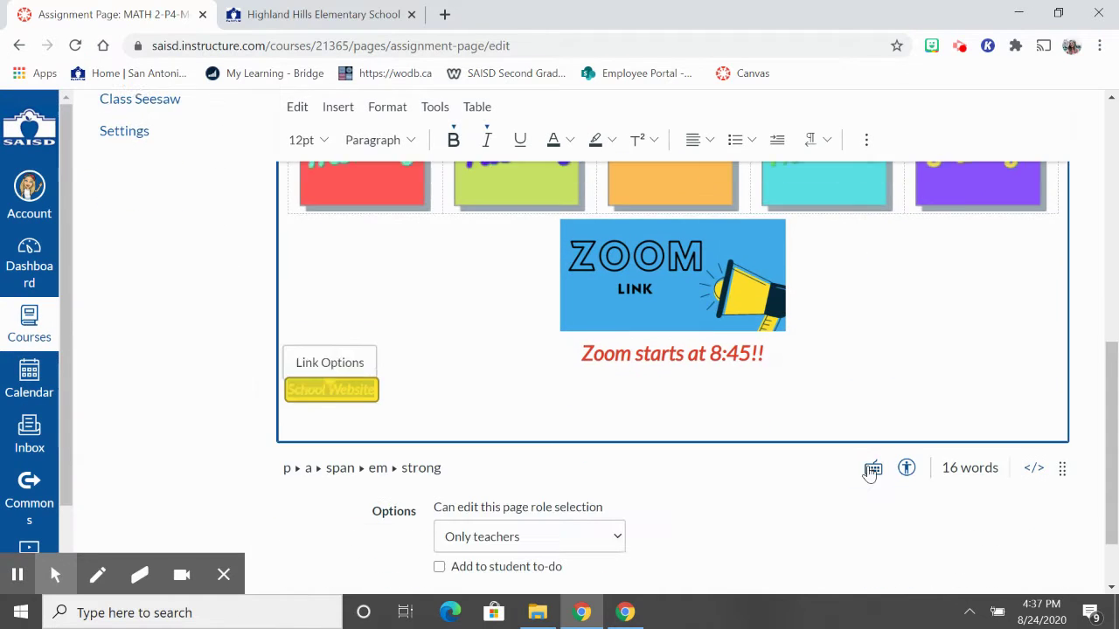
left_click_drag(289, 381, 387, 379)
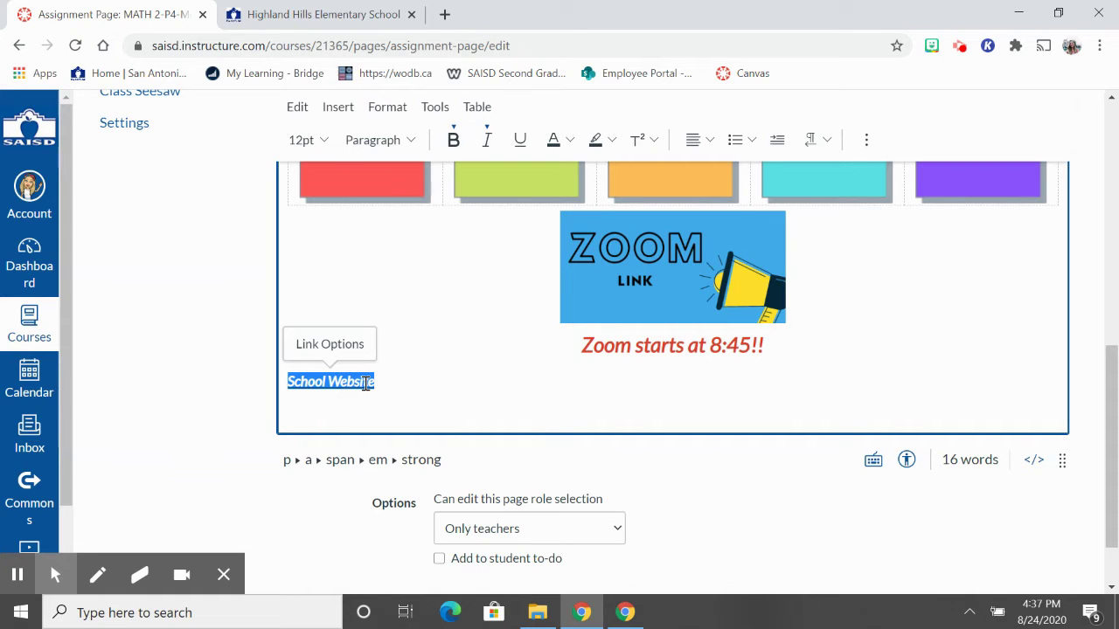
scroll(884, 466, "down", 1)
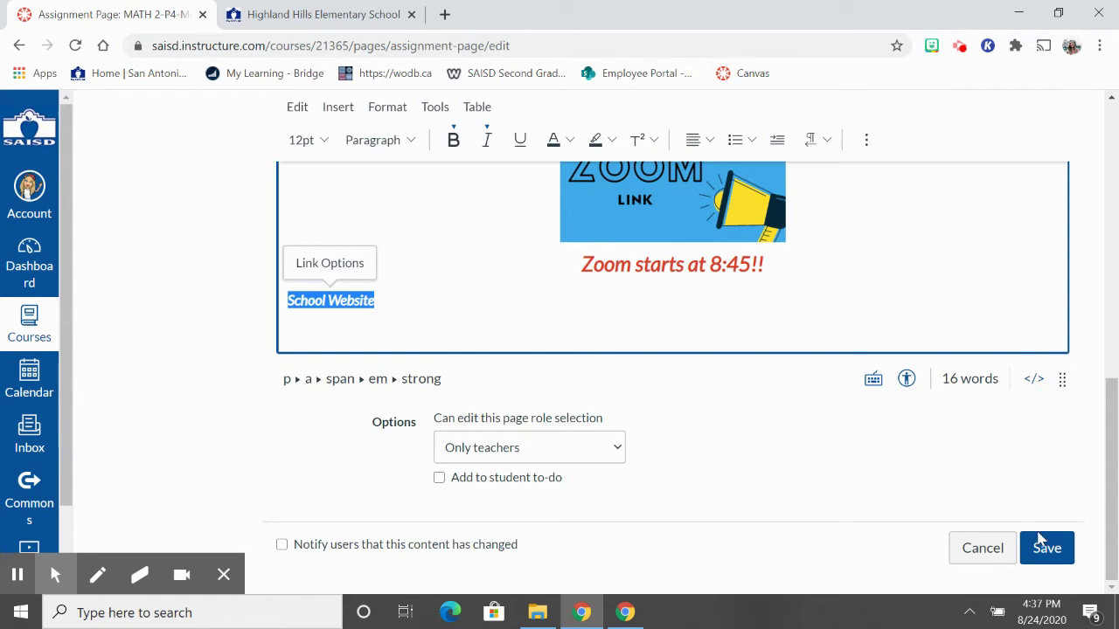
left_click(1042, 546)
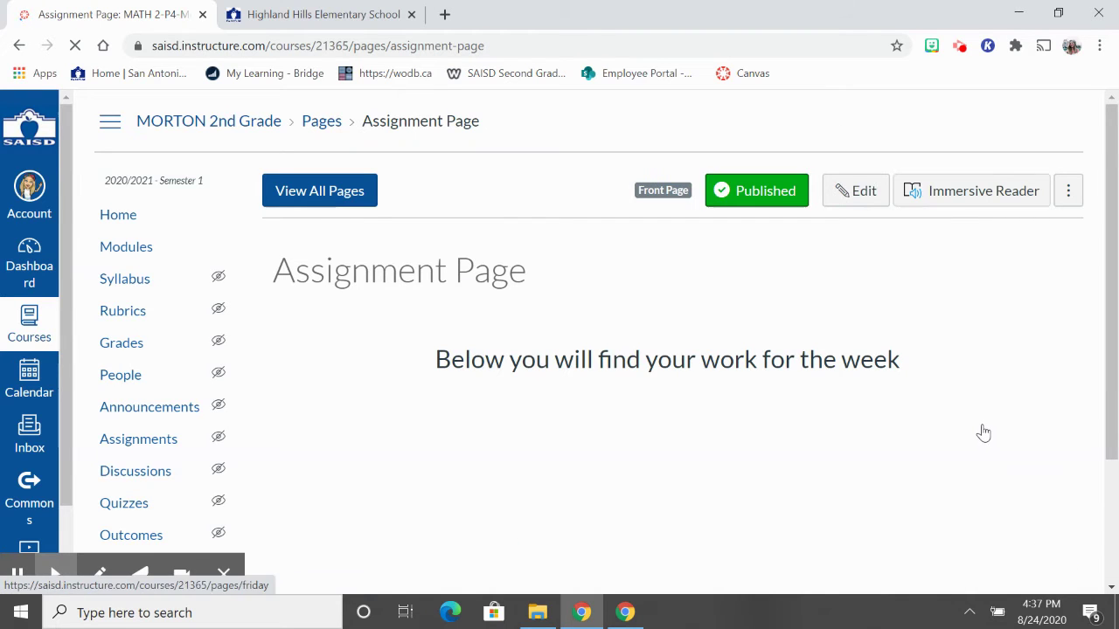
Close the school site's tab and test the "School Website" link on the saved page.
scroll(982, 432, "down", 5)
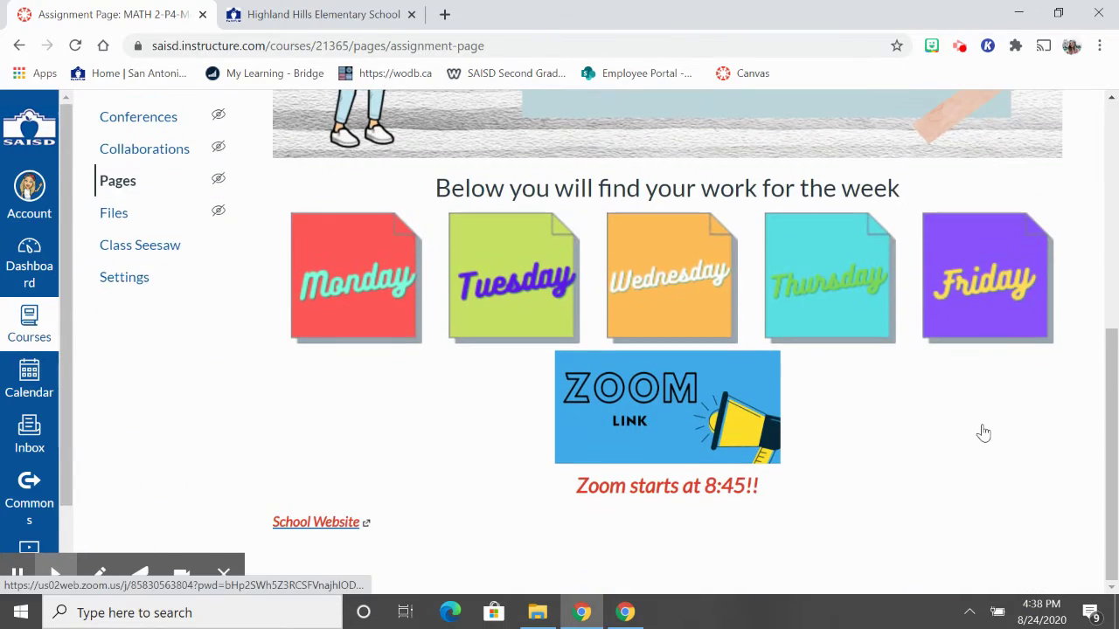
left_click(411, 15)
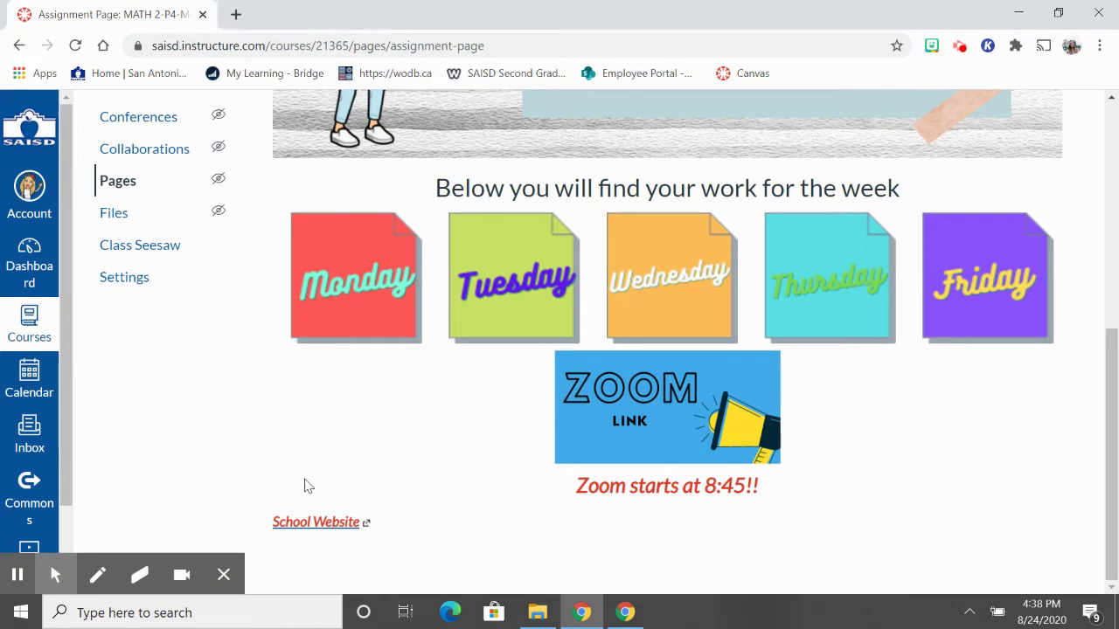
left_click(317, 523)
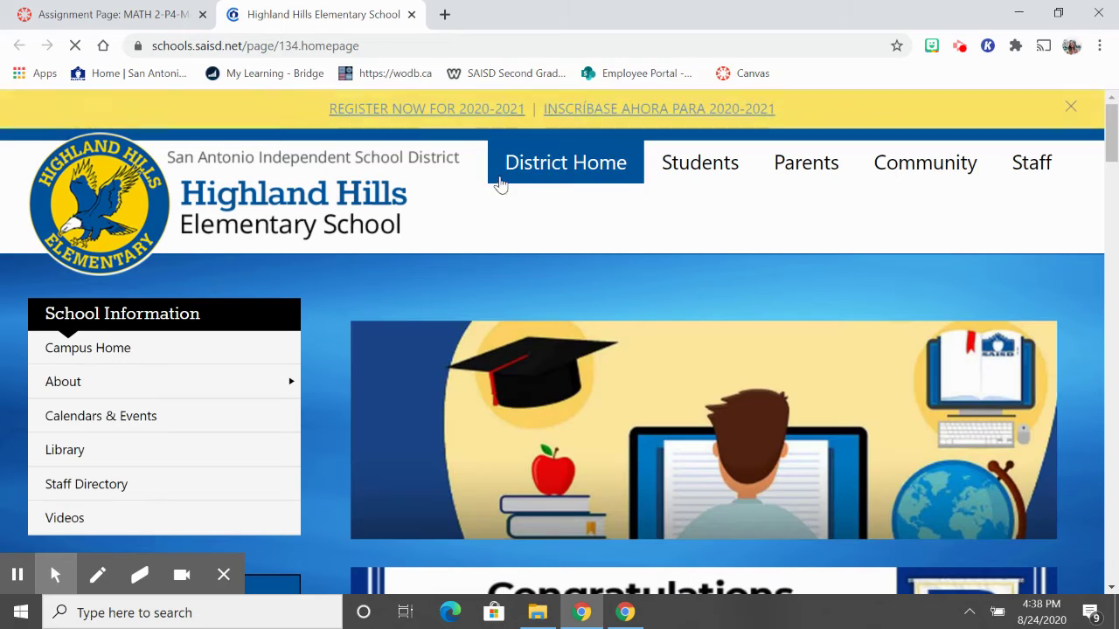
Close the school site's tab and test the Zoom Link image by opening its meeting in Zoom Meetings.
left_click(410, 14)
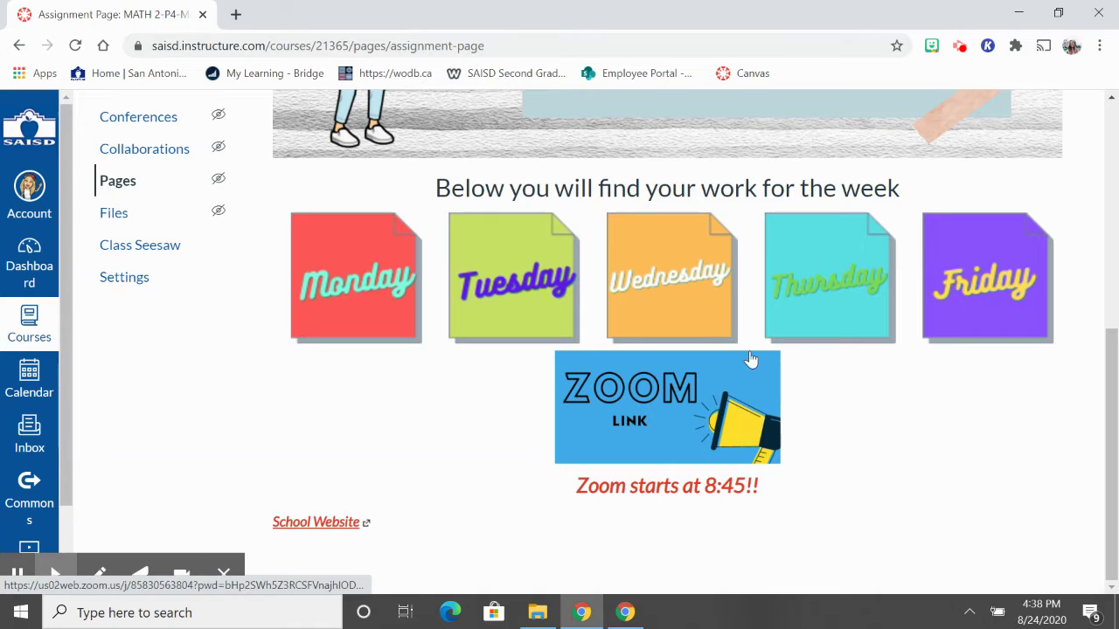
left_click(683, 400)
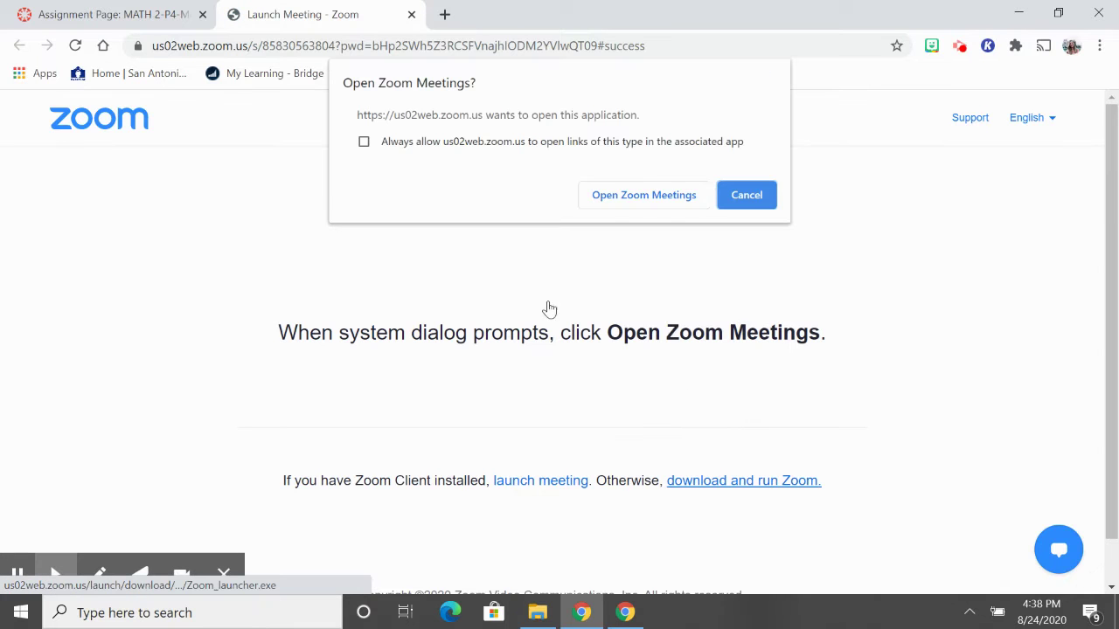
left_click(656, 195)
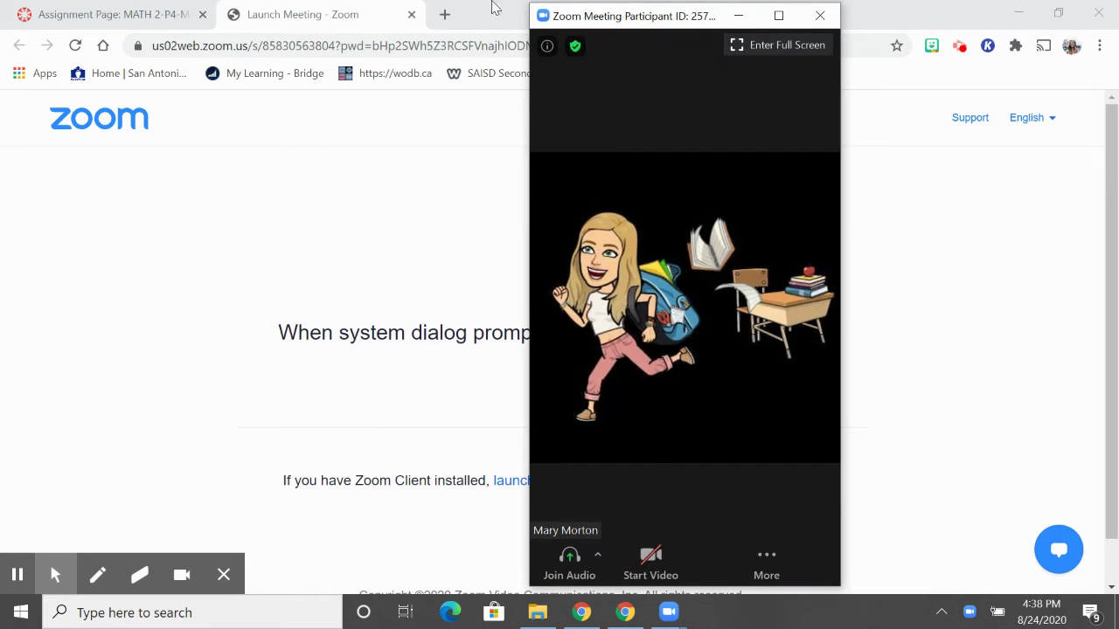
End the Zoom meeting for all and close the Zoom window and its launch tab.
left_click(819, 15)
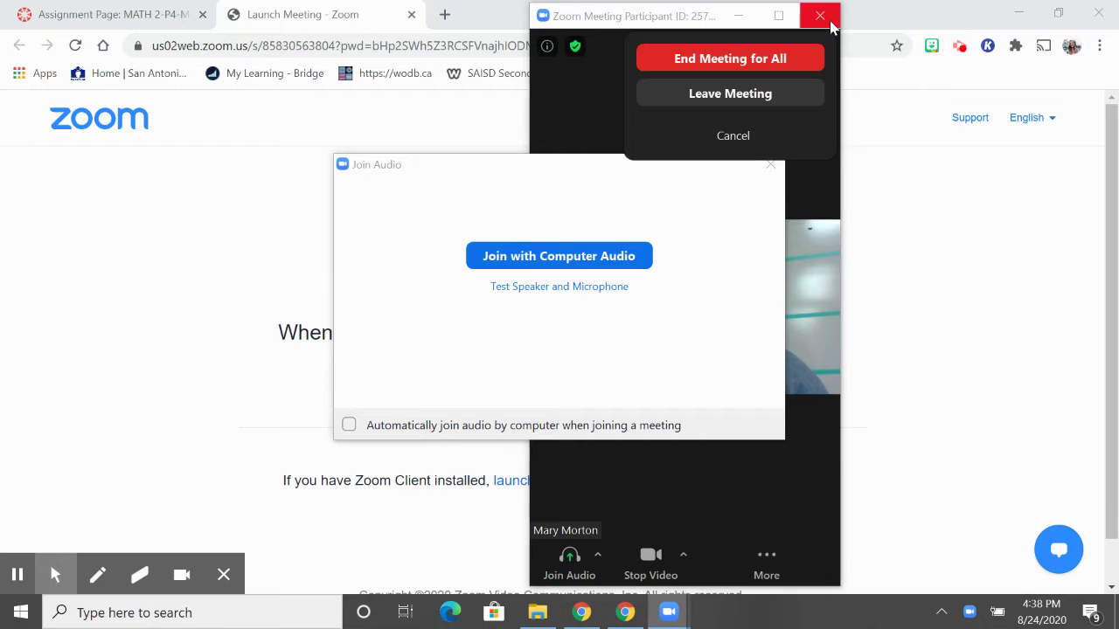
left_click(723, 59)
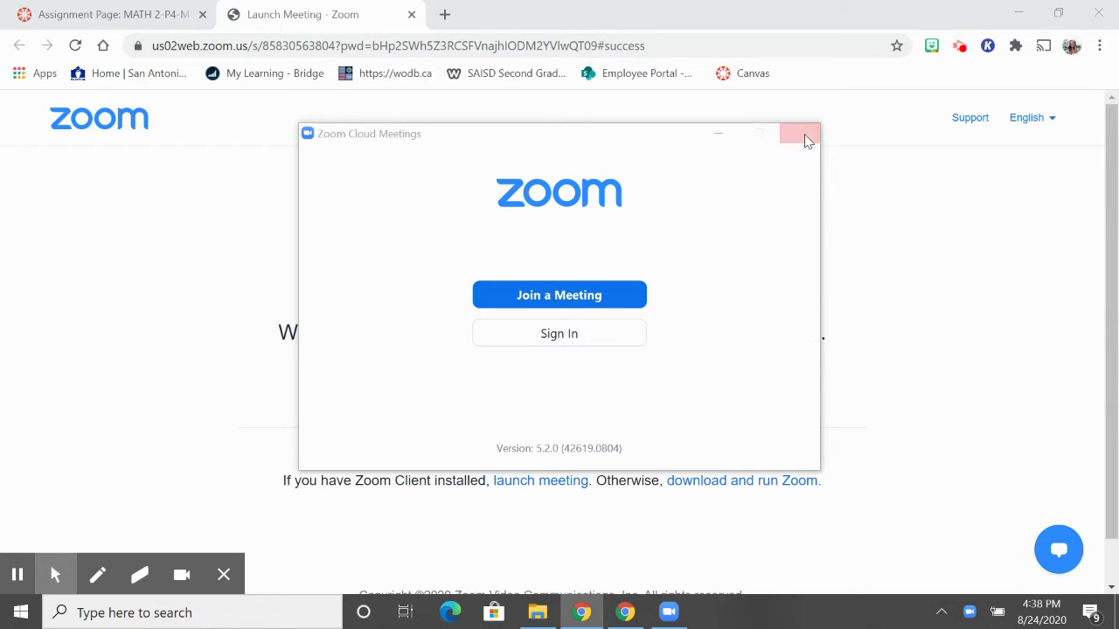
left_click(800, 134)
left_click(411, 15)
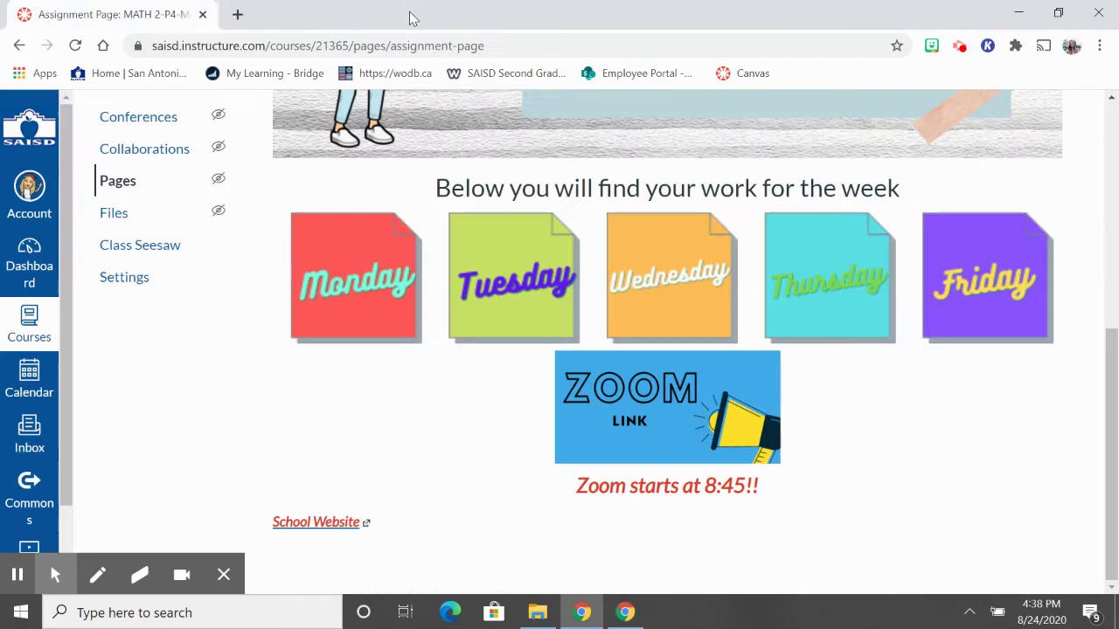
Open the Assignment Page for editing without loading the auto-saved content, and enlarge the content area to reach the "School Website" text.
scroll(441, 528, "up", 5)
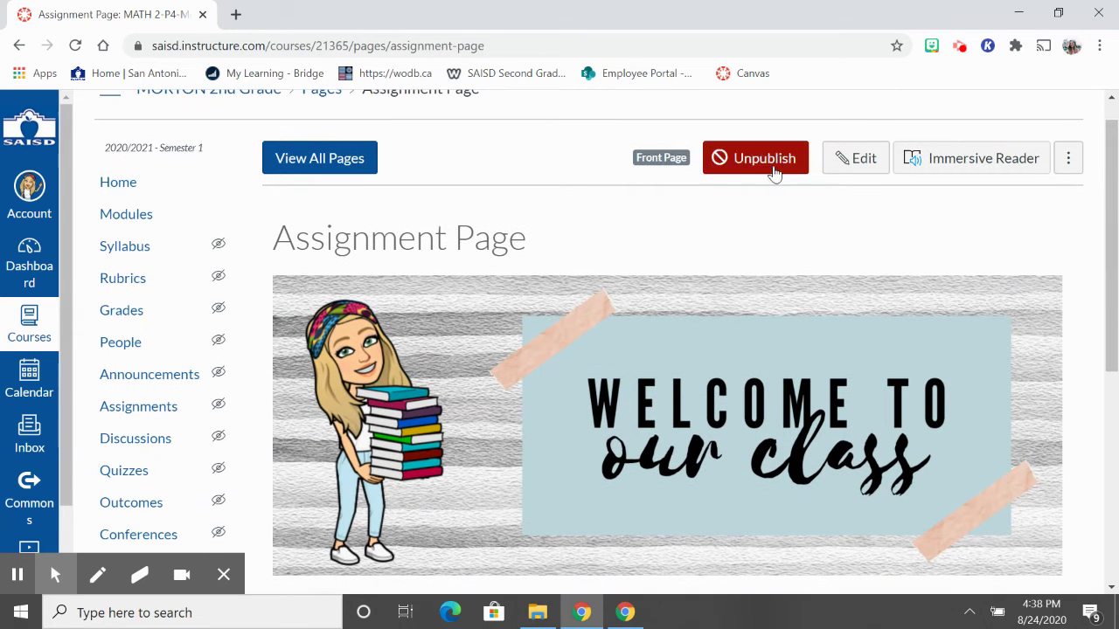
left_click(852, 163)
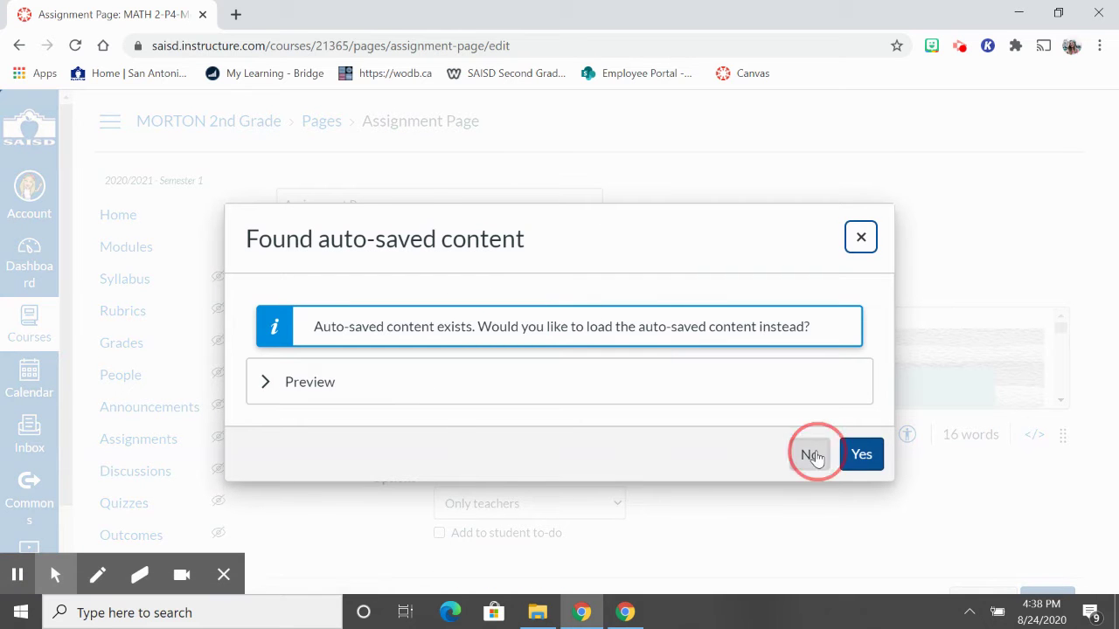
left_click(810, 455)
scroll(1069, 392, "down", 2)
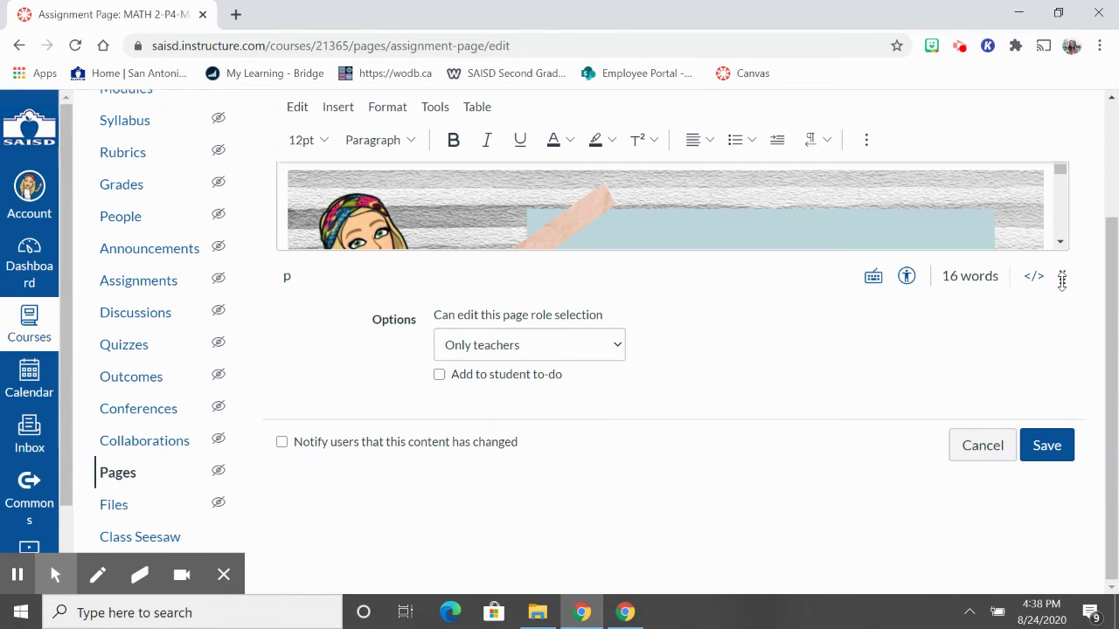
left_click_drag(1062, 280, 1068, 482)
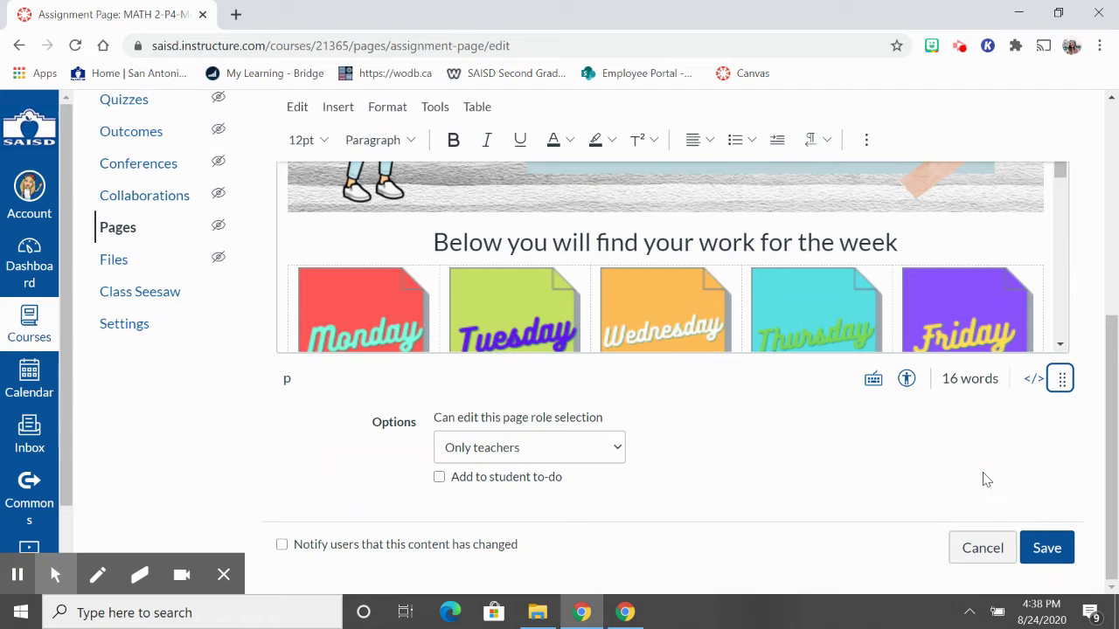
scroll(934, 289, "down", 3)
scroll(935, 292, "up", 1)
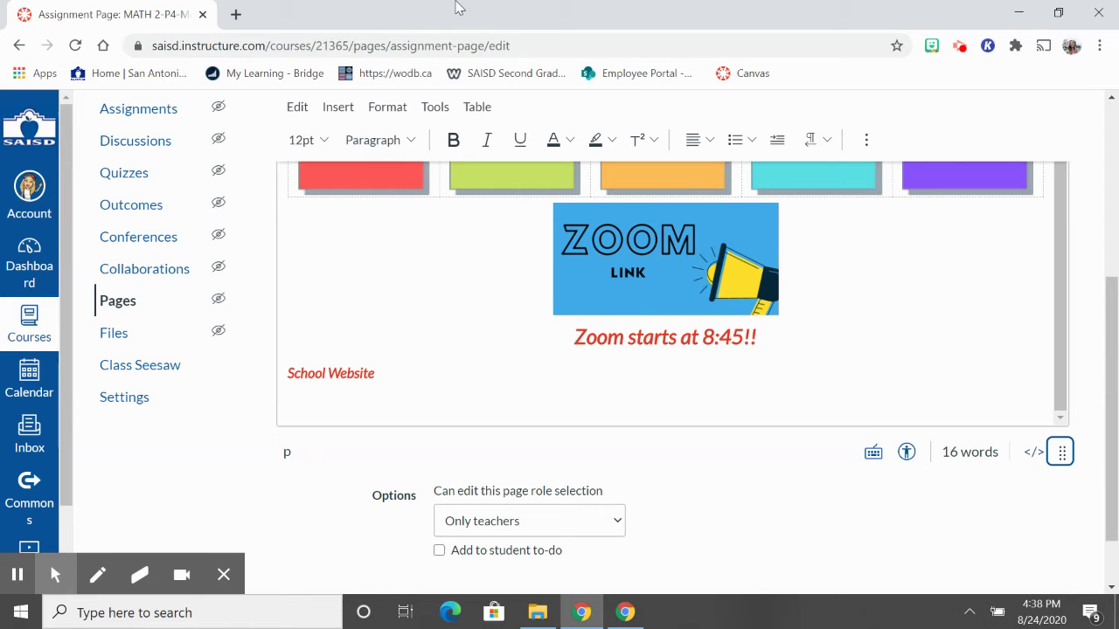
Open emojipedia.org in a new browser tab, look over its home page and close the tab.
left_click(235, 14)
type("em")
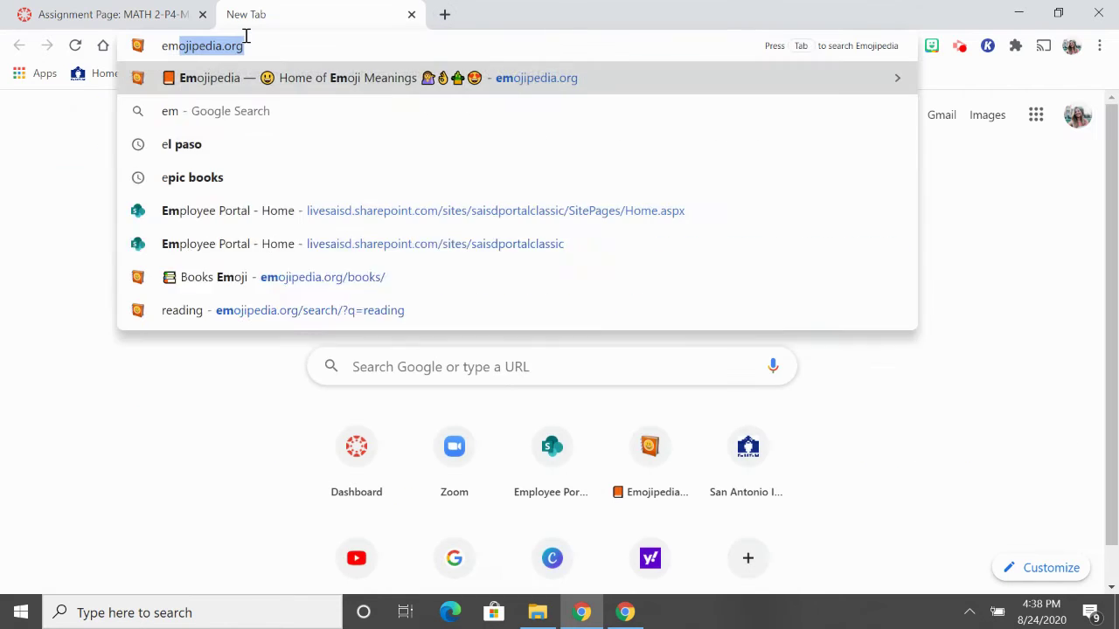
type("oji")
key("Return")
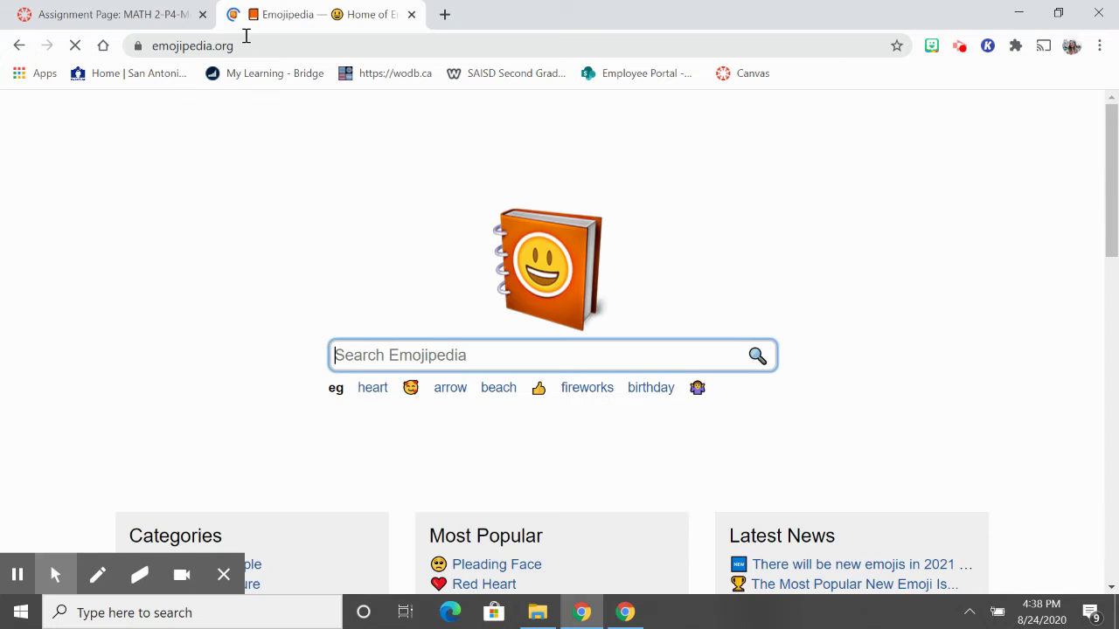
scroll(422, 178, "down", 2)
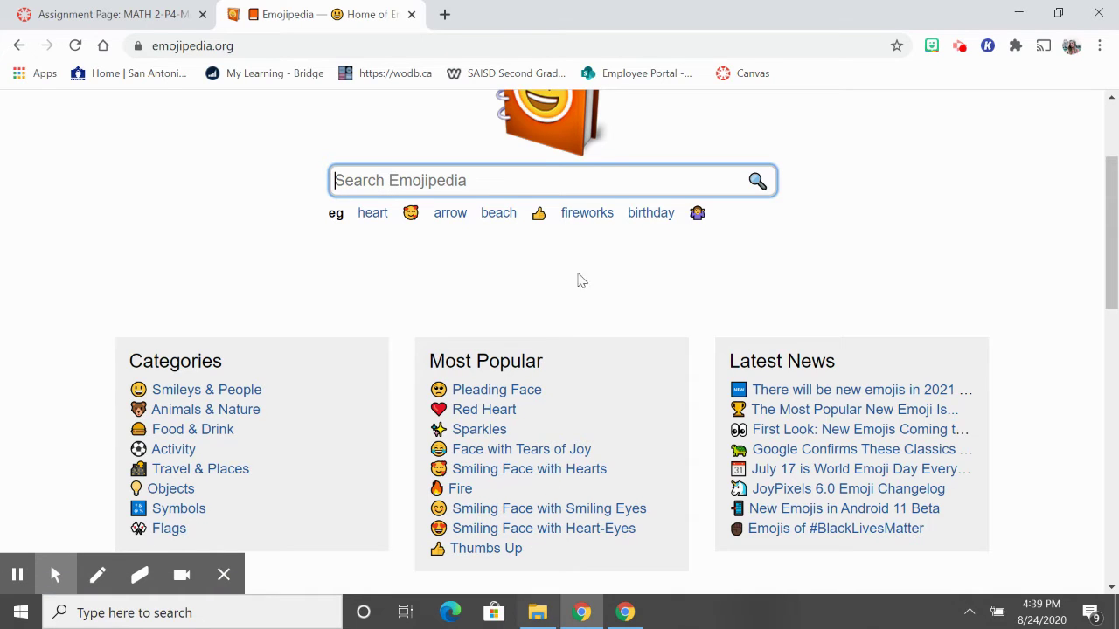
left_click_drag(569, 393, 404, 243)
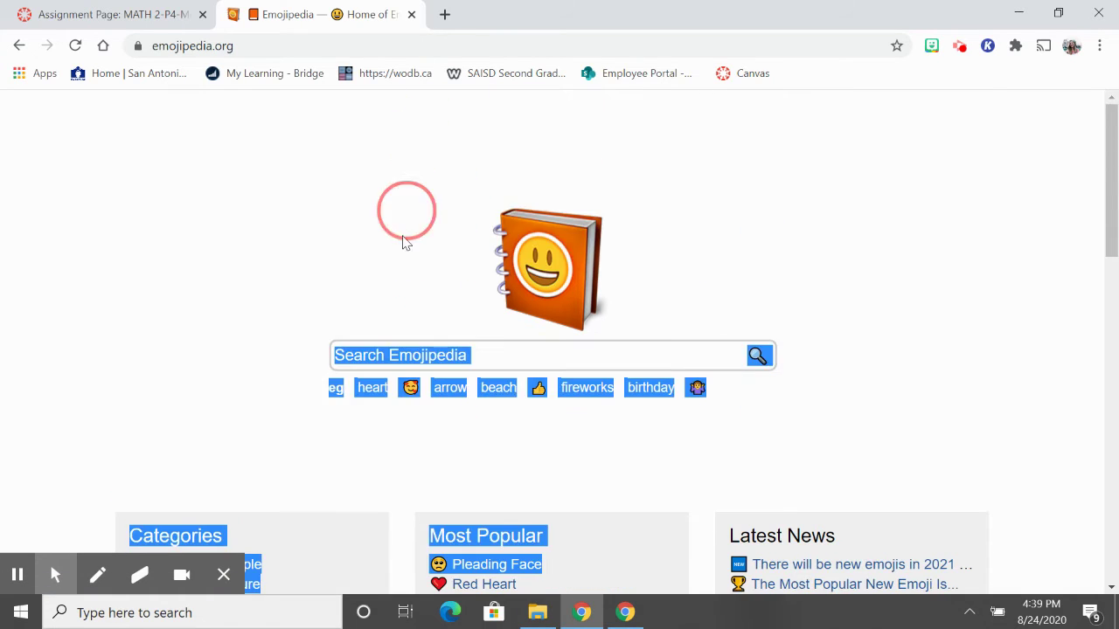
left_click(392, 291)
left_click(411, 15)
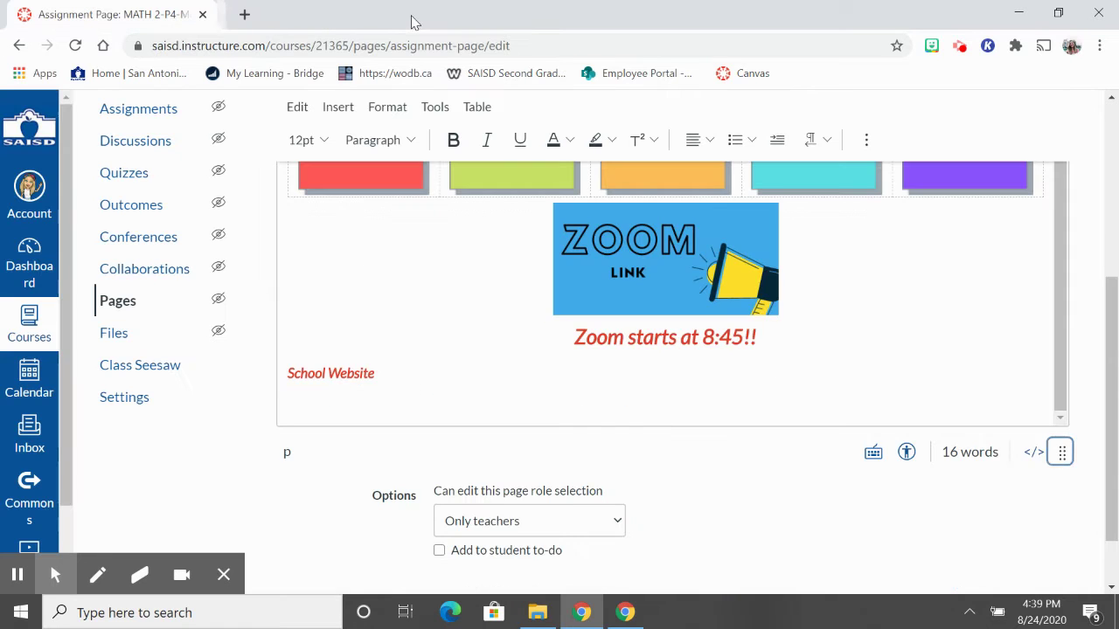
Select the Zoom Link image and view the choices for editing or removing its link.
scroll(529, 259, "up", 1)
scroll(531, 263, "down", 1)
scroll(531, 262, "down", 1)
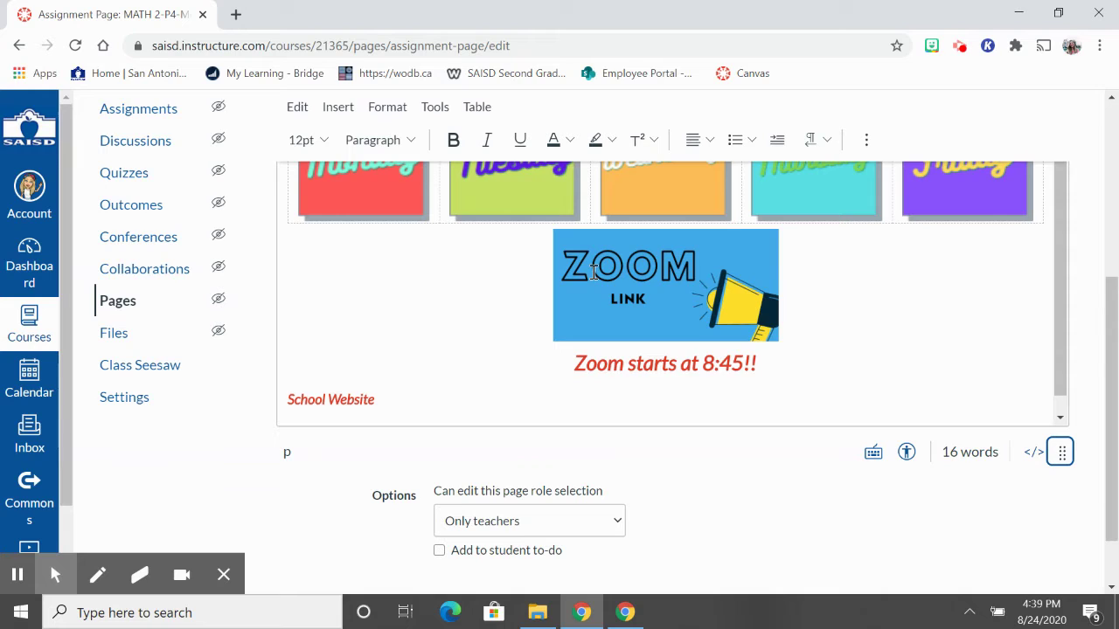
scroll(593, 271, "up", 1)
left_click(653, 333)
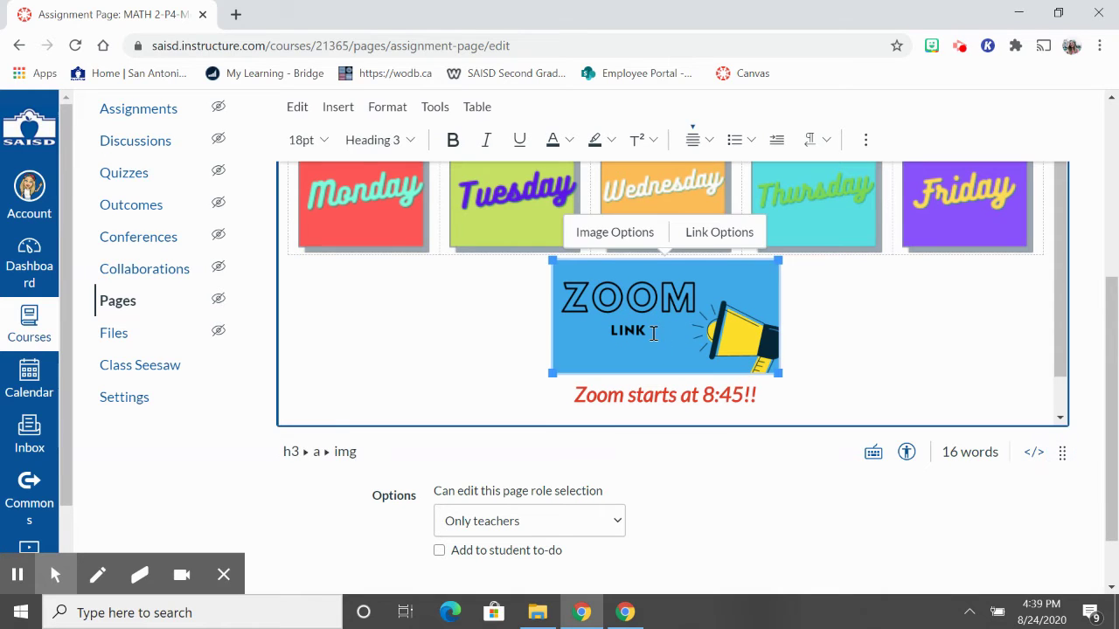
left_click(866, 142)
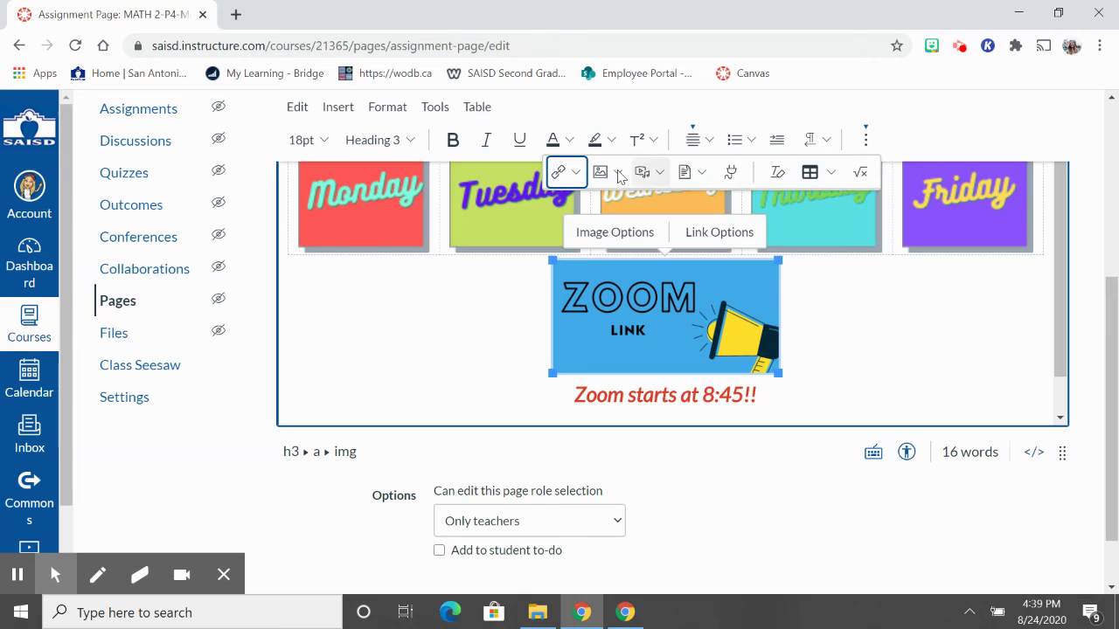
left_click(575, 173)
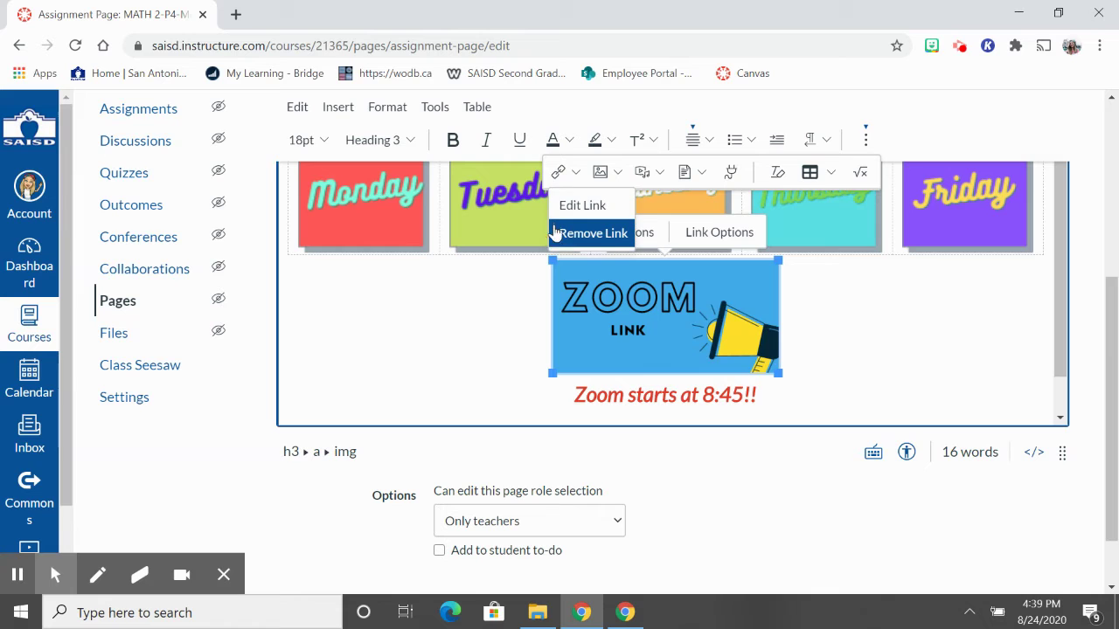
left_click(477, 317)
scroll(941, 281, "down", 1)
scroll(940, 281, "up", 1)
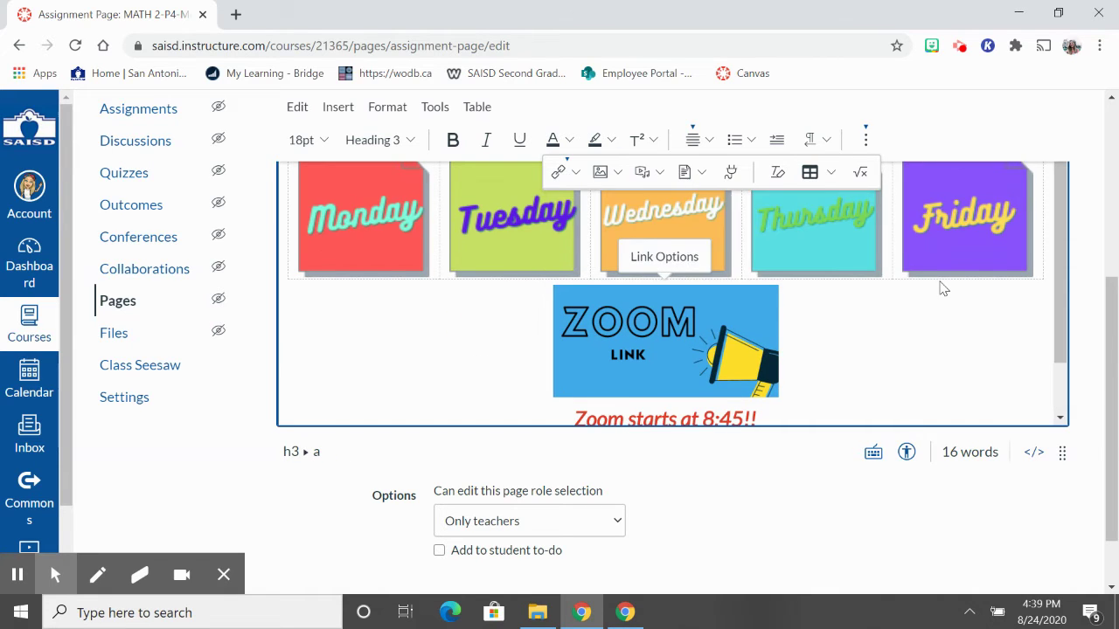
scroll(940, 281, "down", 1)
scroll(940, 281, "down", 1)
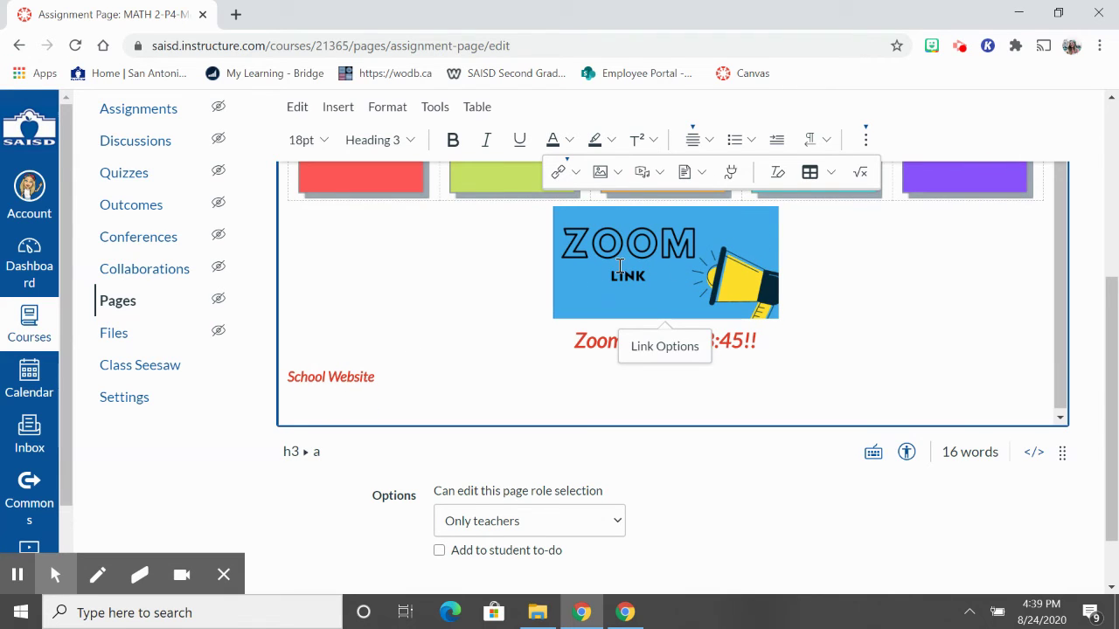
Reselect the Zoom Link image and reveal the editor's additional tools, including the link tool.
left_click(656, 273)
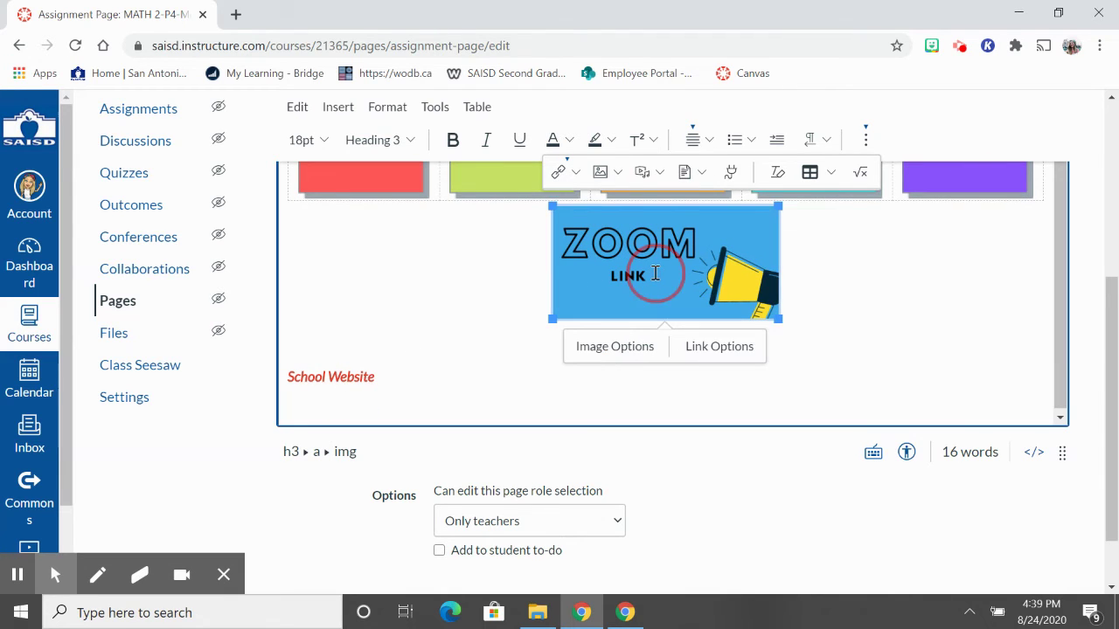
left_click(866, 140)
left_click(865, 139)
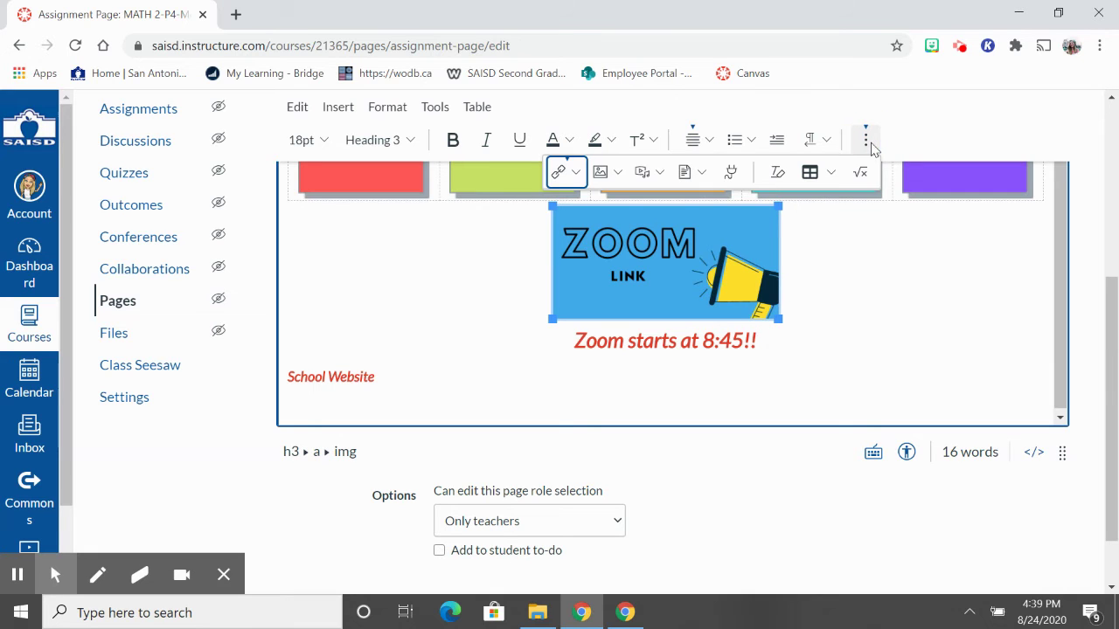
left_click(441, 329)
Remove the link from the "School Website" text.
left_click_drag(374, 376, 291, 387)
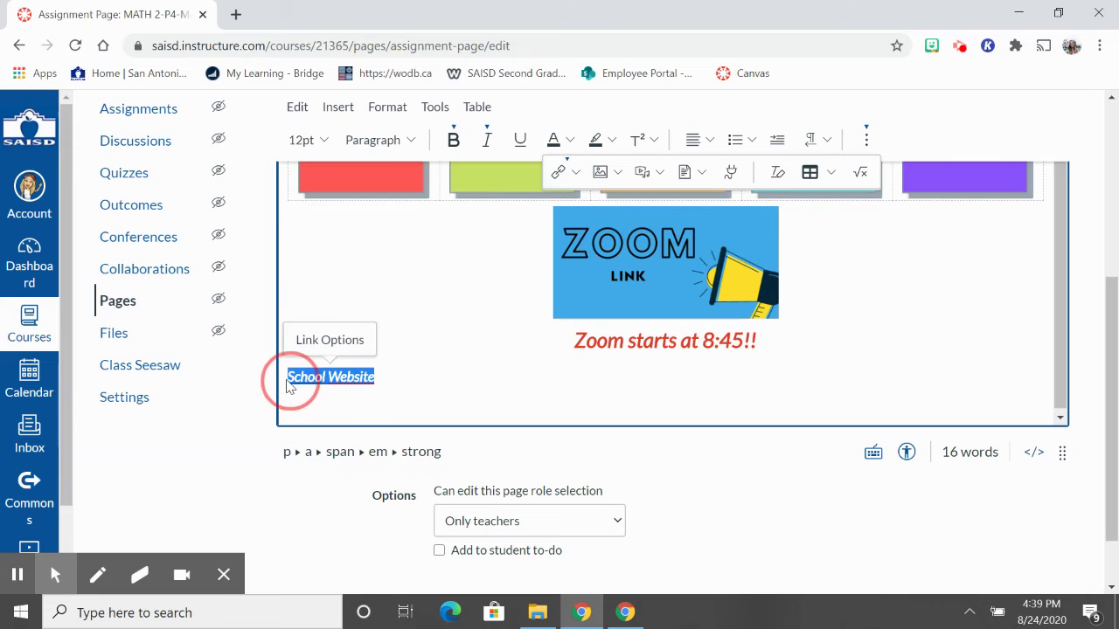
left_click(865, 142)
left_click(865, 142)
left_click(573, 173)
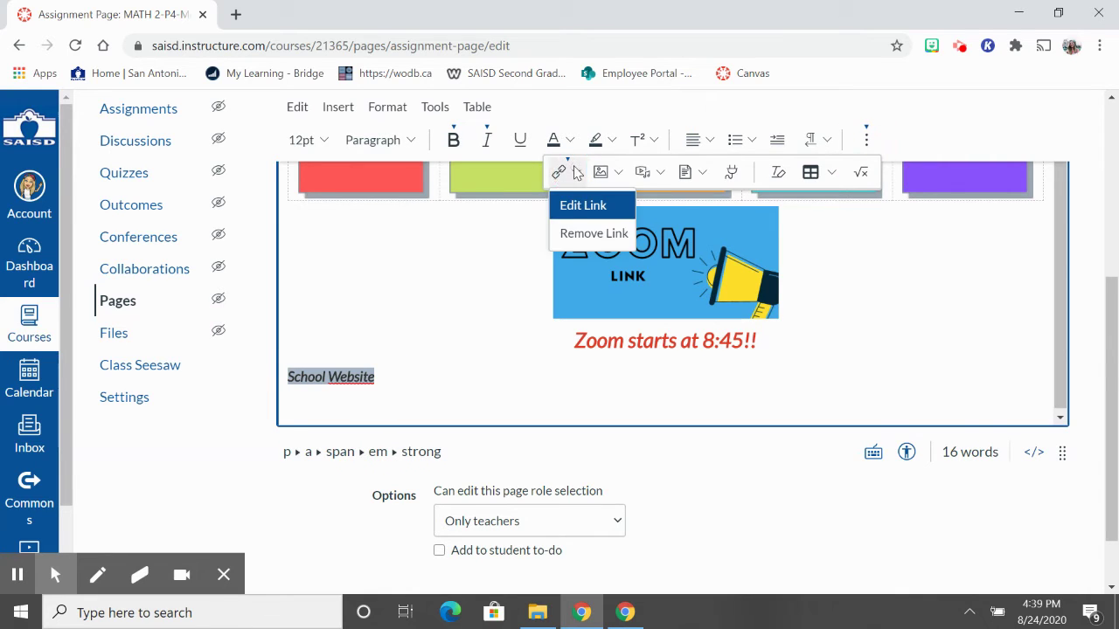
left_click(594, 233)
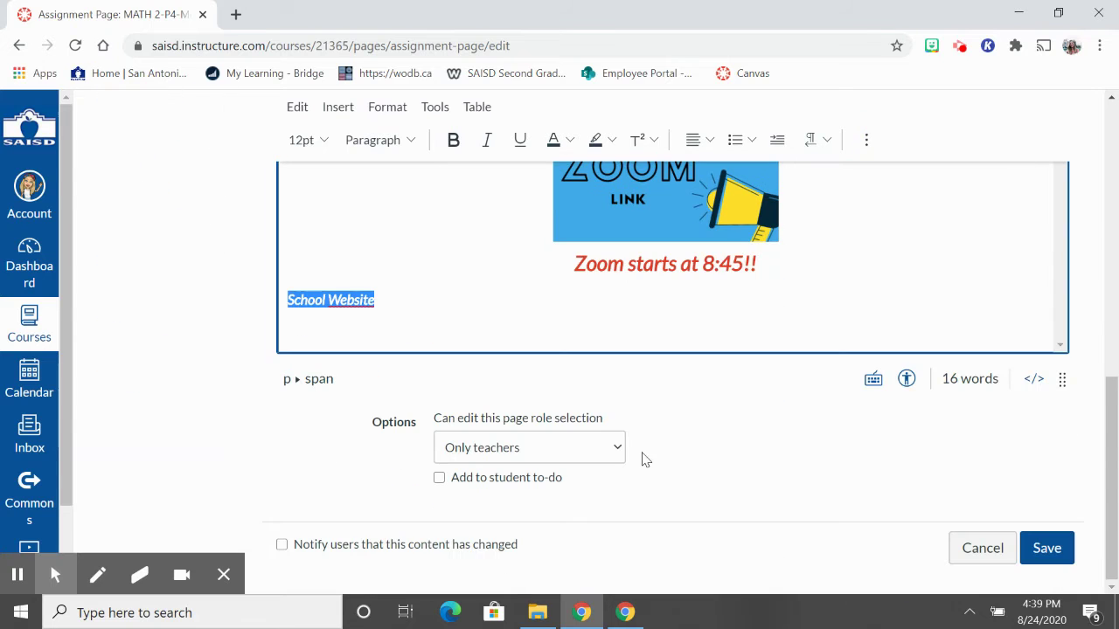
Replace the "School Website" text below the Zoom image with "Parent Information".
left_click(395, 303)
scroll(391, 303, "up", 3)
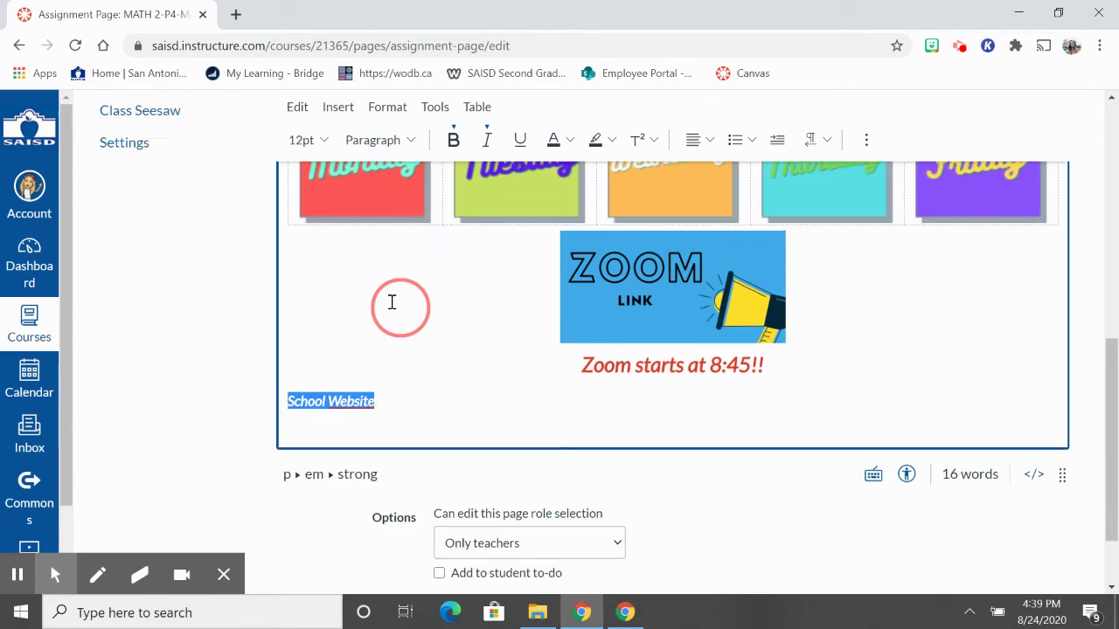
left_click(387, 436)
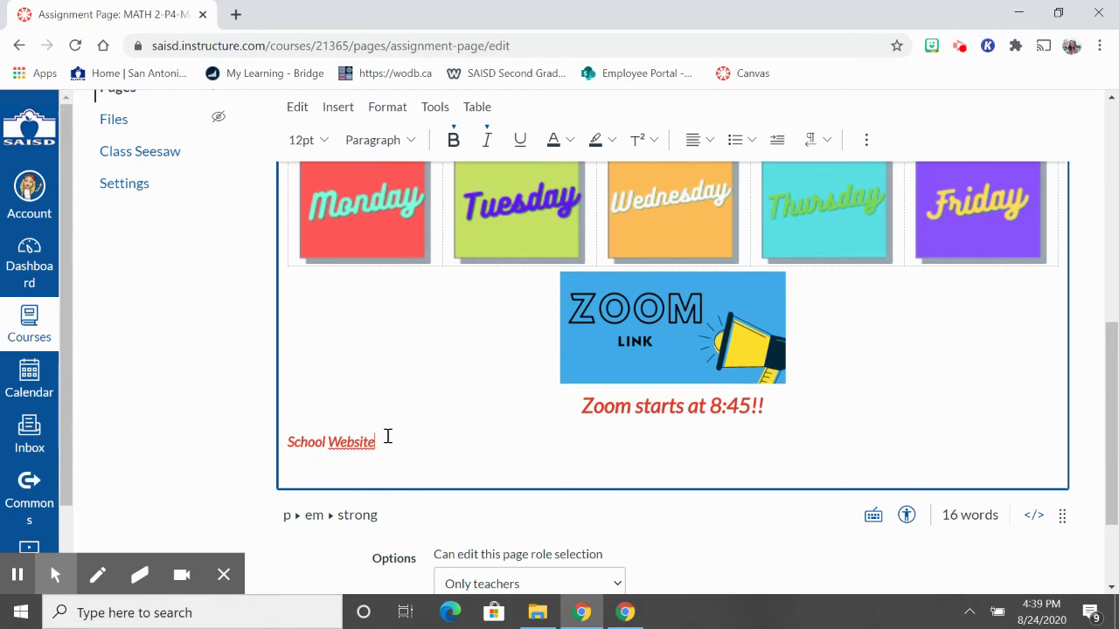
key("BackSpace")
key("BackSpace")
key("BackSpace")
key("BackSpace")
key("BackSpace")
key("BackSpace")
key("BackSpace")
key("BackSpace")
key("BackSpace")
key("BackSpace")
key("BackSpace")
key("BackSpace")
key("BackSpace")
type("Parent")
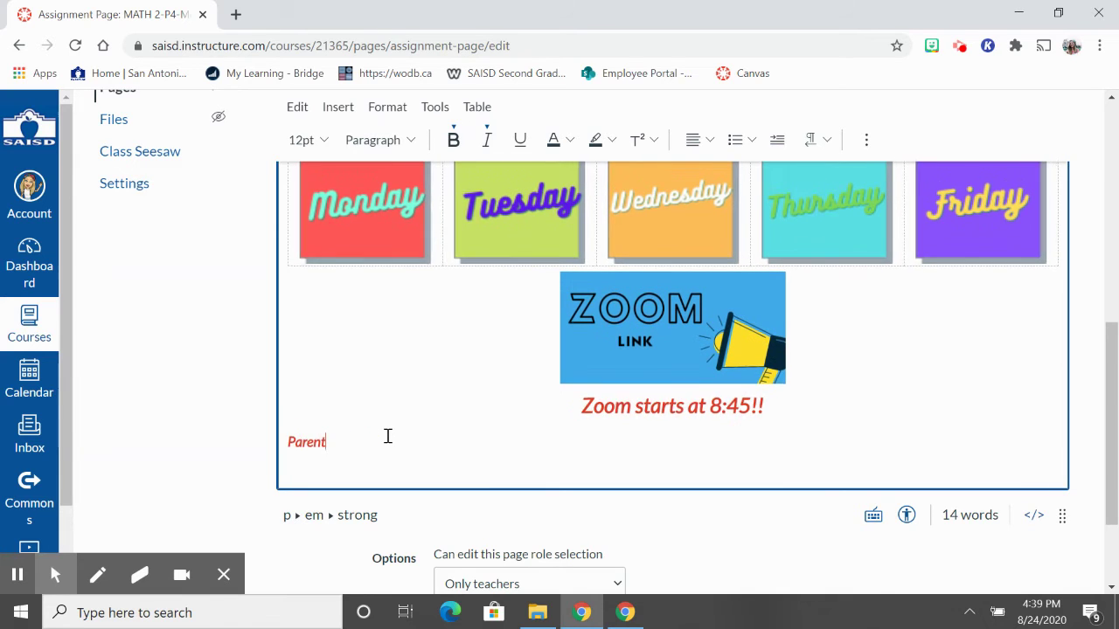
type(" Info")
key("BackSpace")
key("BackSpace")
key("BackSpace")
type("nf")
Link the "Parent Information" text to the course page "Helpful Info".
left_click_drag(403, 442, 289, 450)
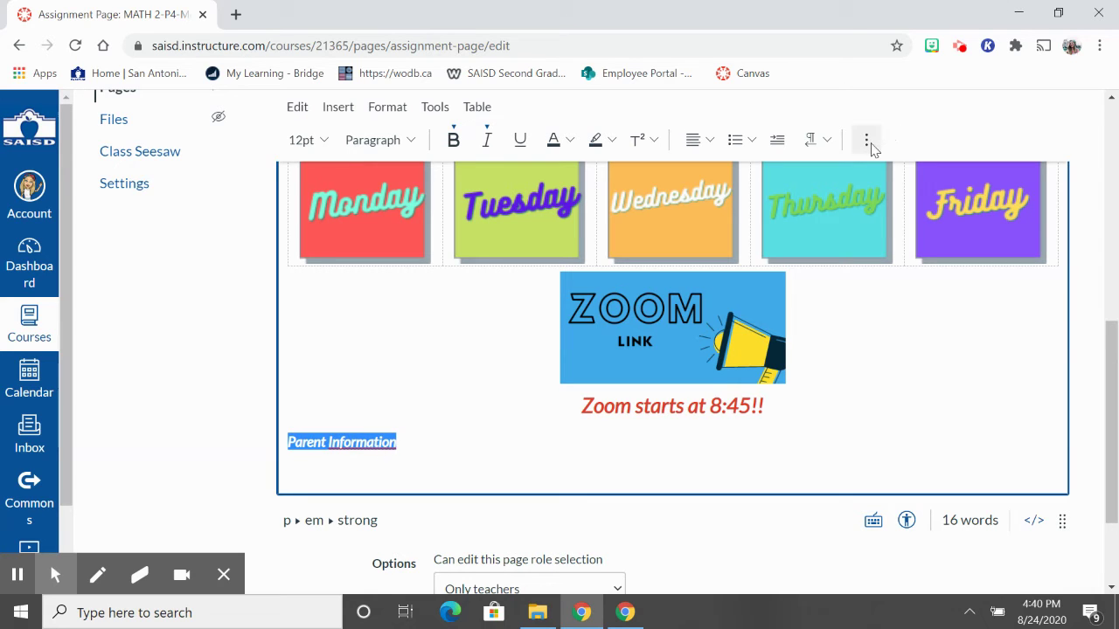
left_click(868, 143)
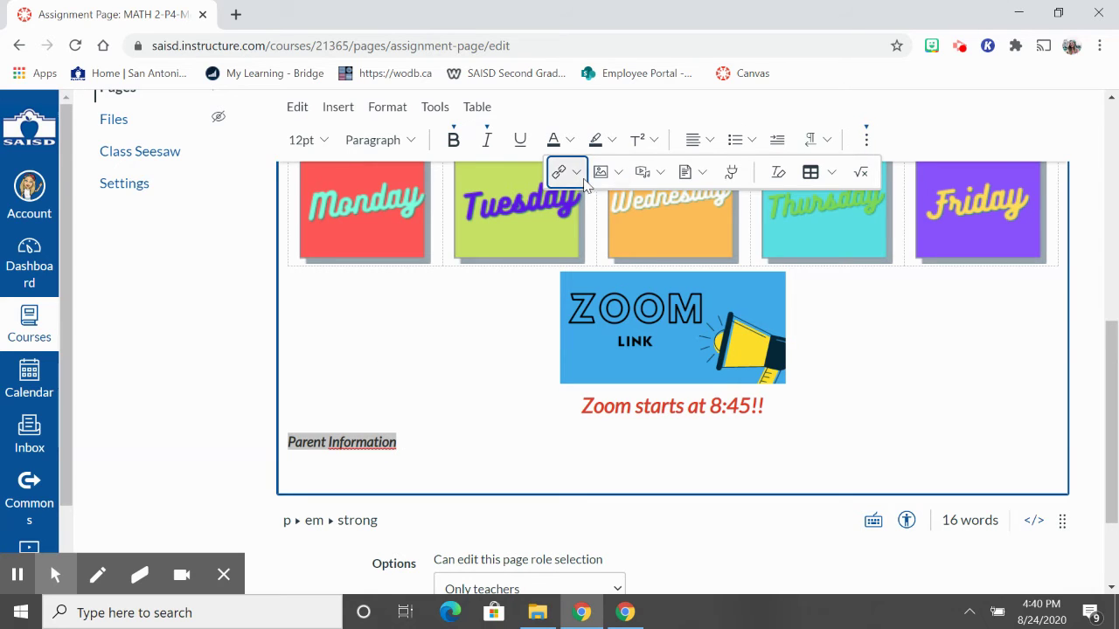
left_click(564, 172)
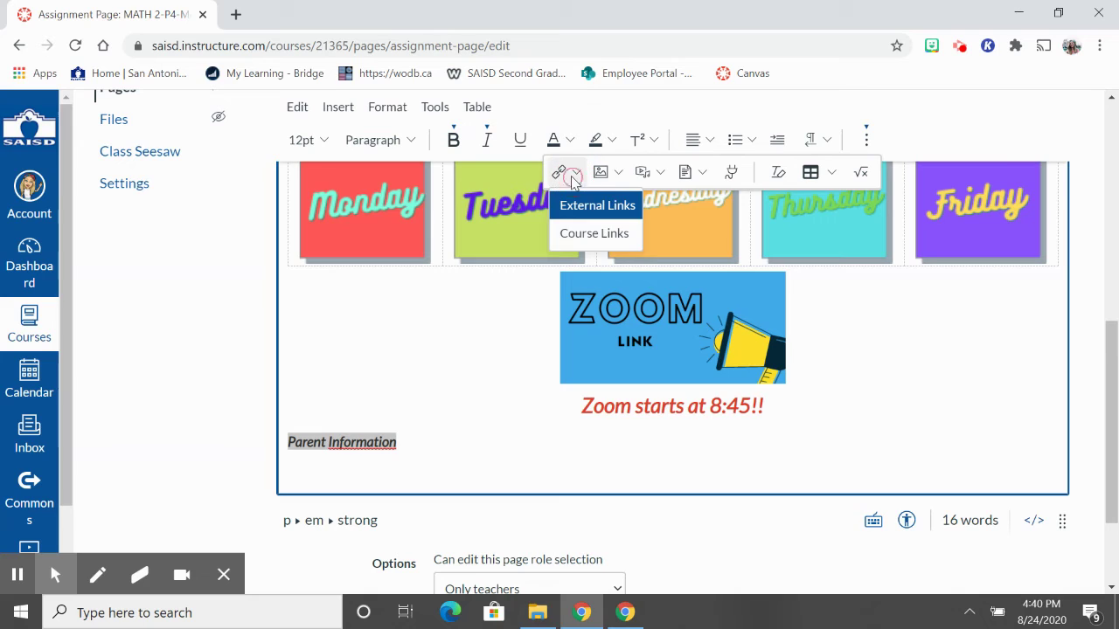
left_click(584, 233)
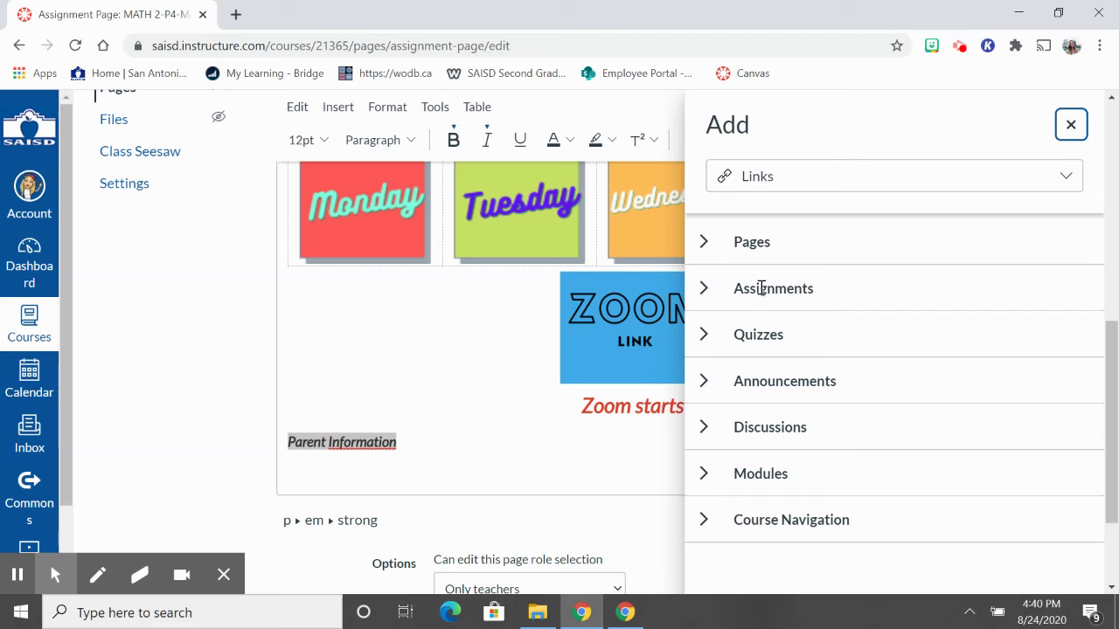
left_click(704, 244)
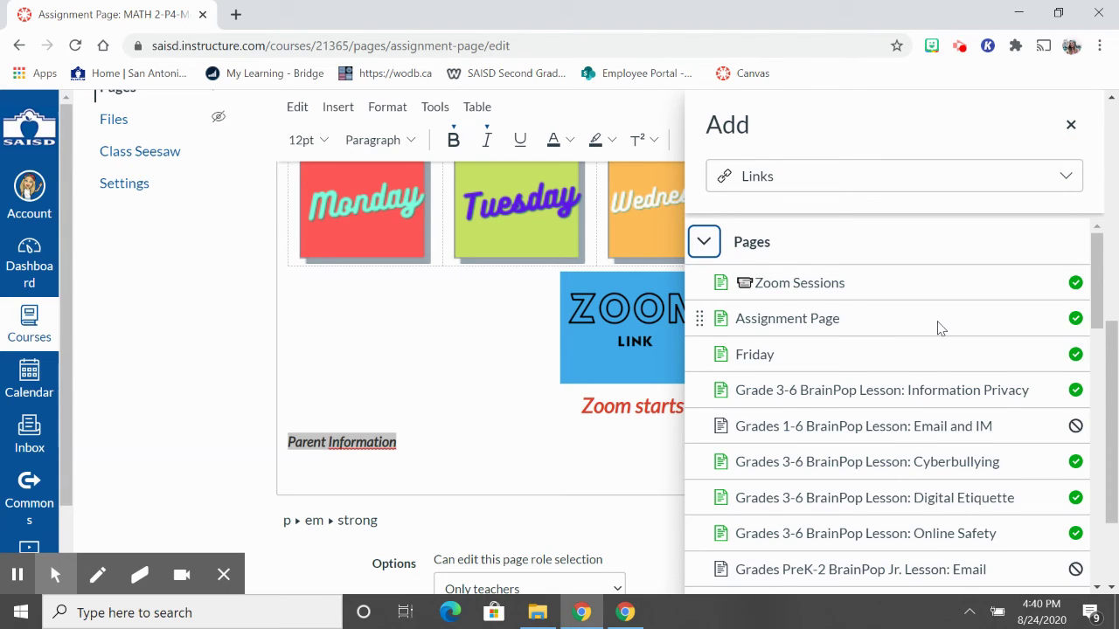
scroll(939, 328, "down", 3)
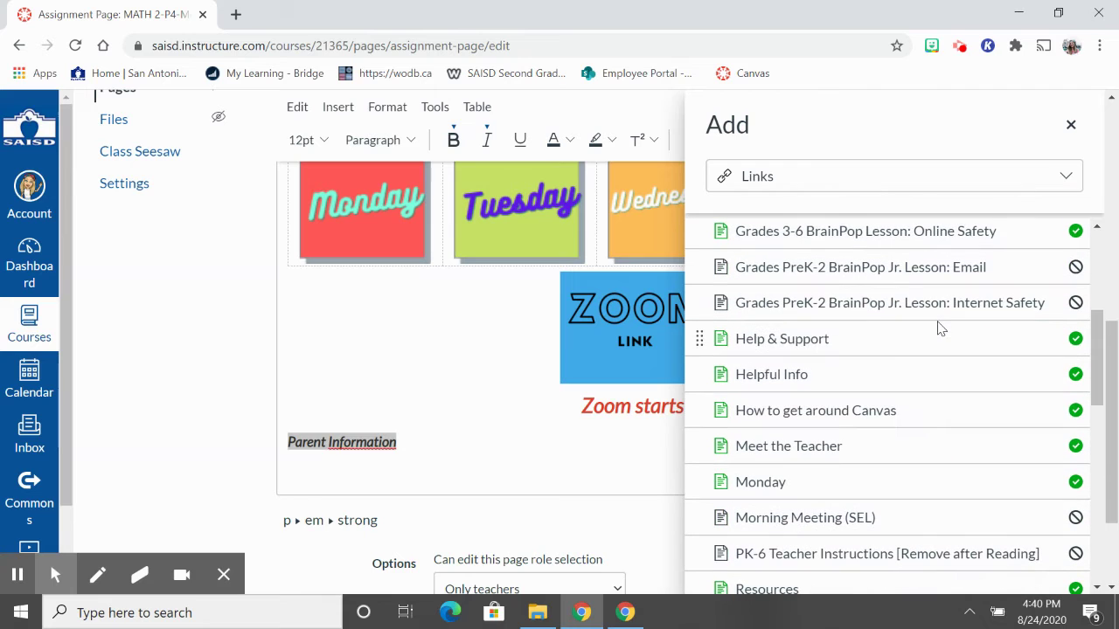
left_click(785, 376)
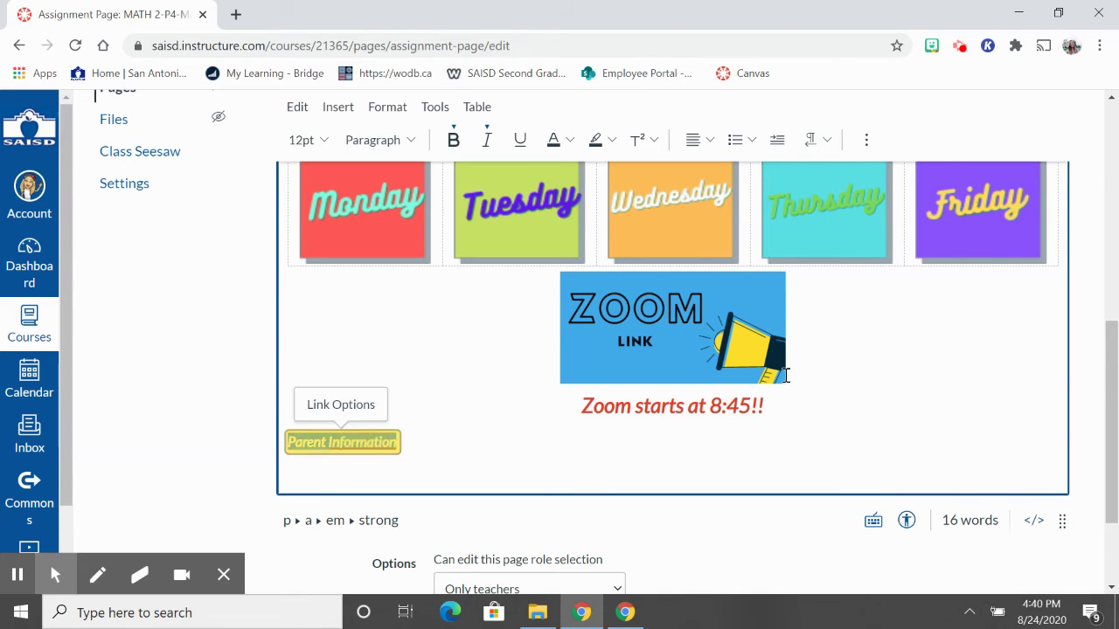
left_click(429, 432)
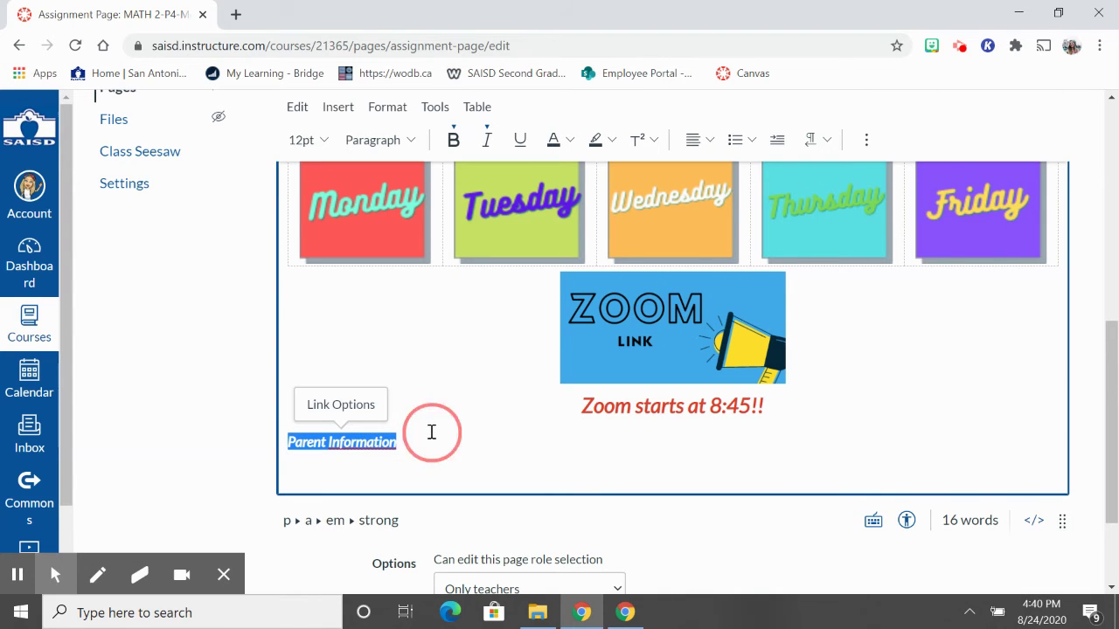
Save the changes to the Assignment Page.
scroll(429, 432, "down", 1)
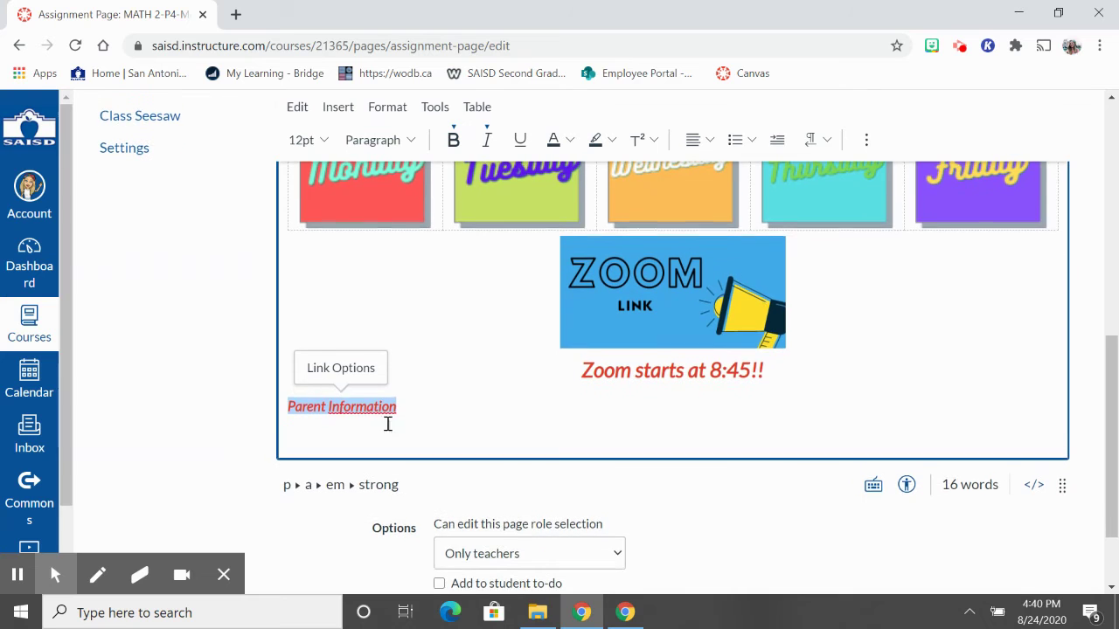
scroll(629, 449, "down", 3)
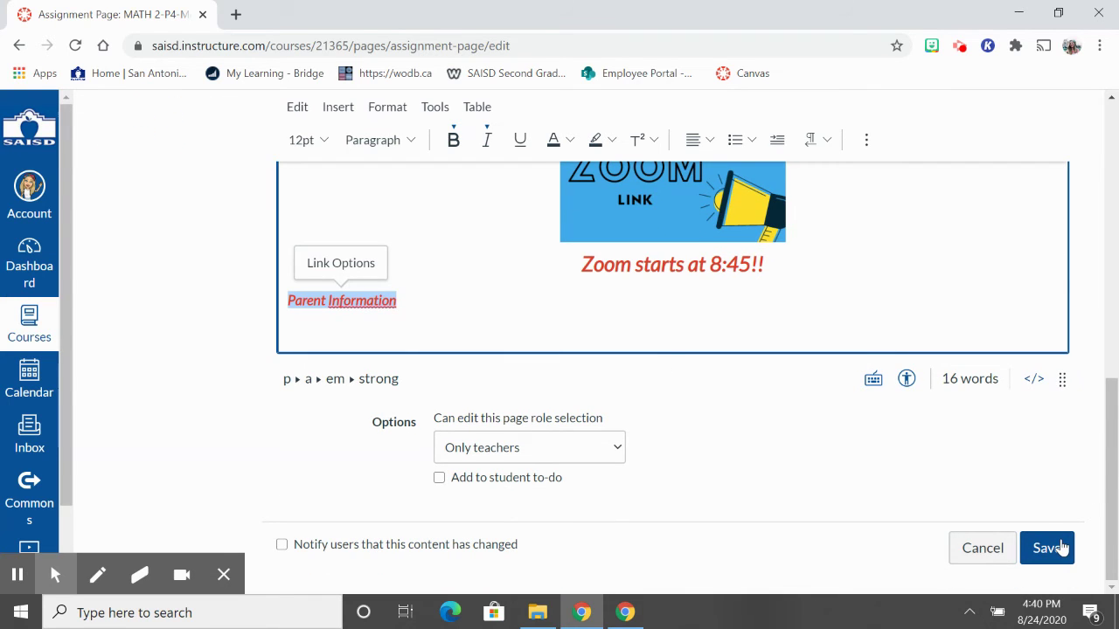
left_click(1061, 547)
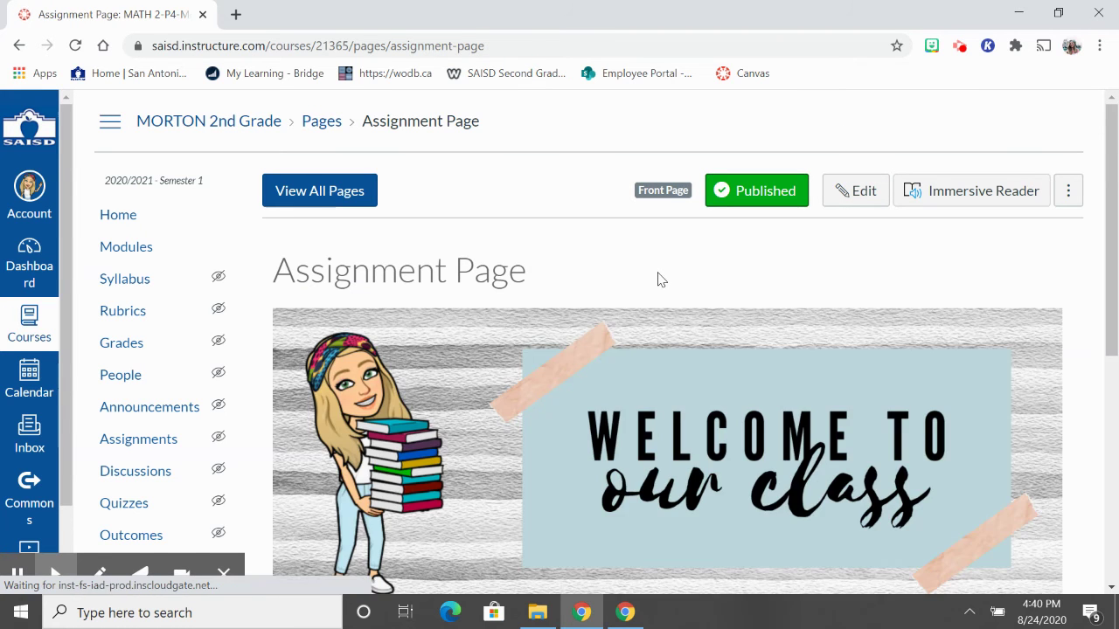
Test the "Parent Information" link on the saved page and look through the page it opens.
scroll(661, 279, "down", 5)
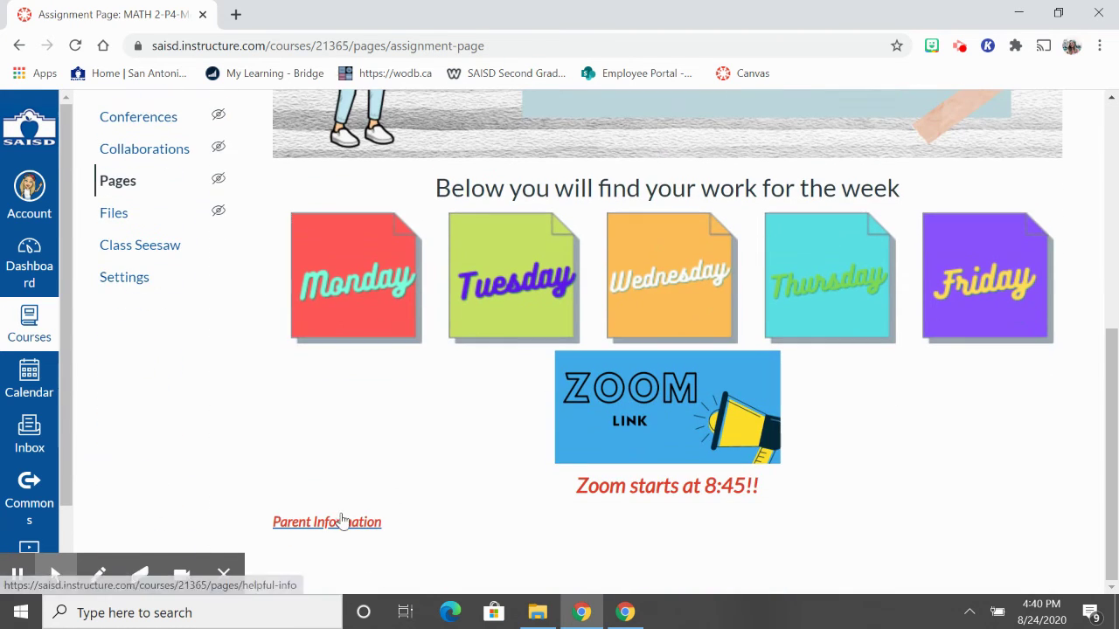
left_click(339, 525)
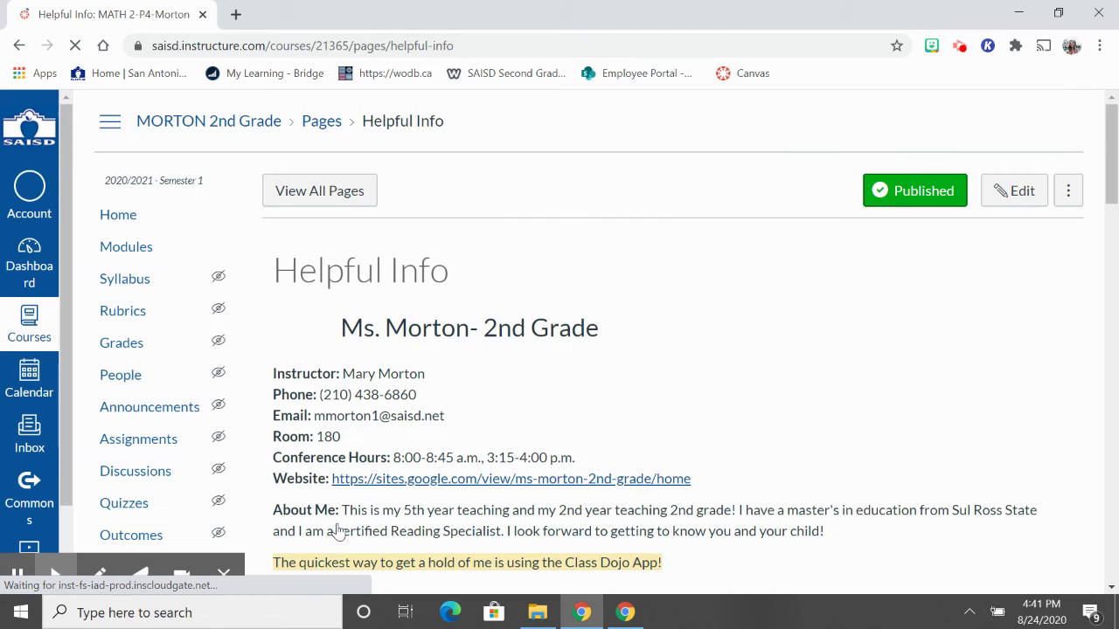
scroll(691, 305, "down", 10)
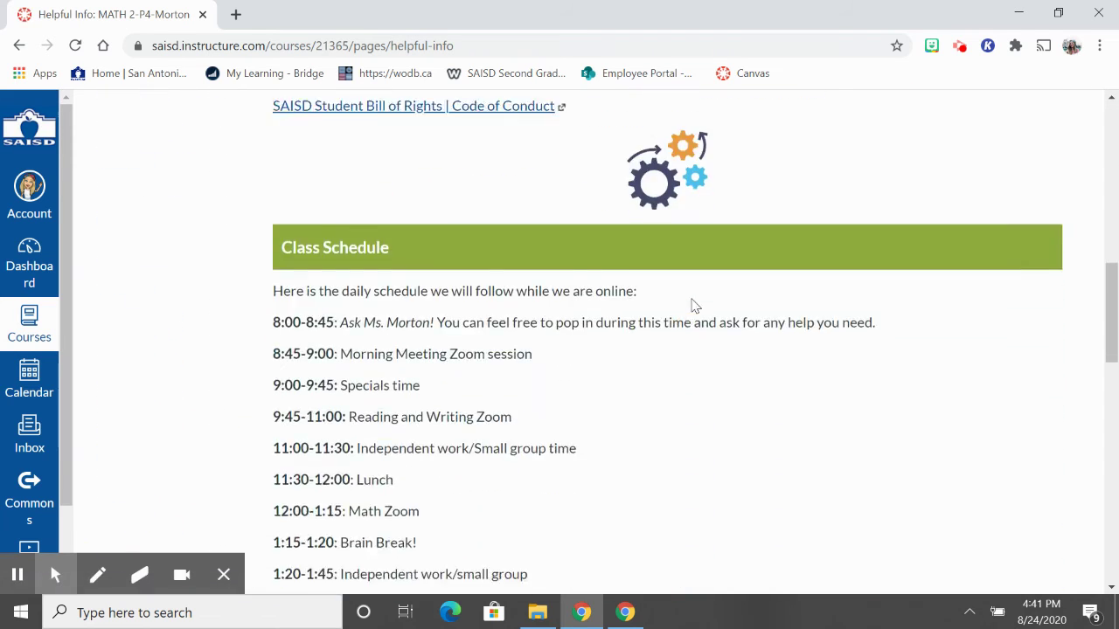
scroll(691, 305, "up", 10)
Return to the course home page, reopen its Assignment Page for editing and enlarge the content editing area.
left_click(119, 220)
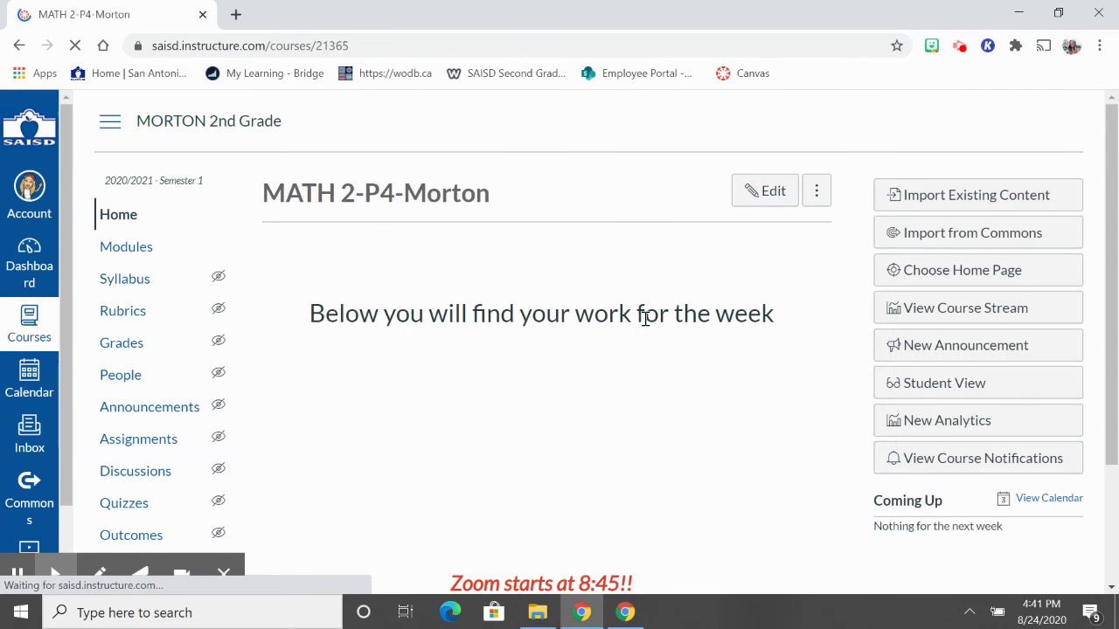
scroll(645, 319, "down", 1)
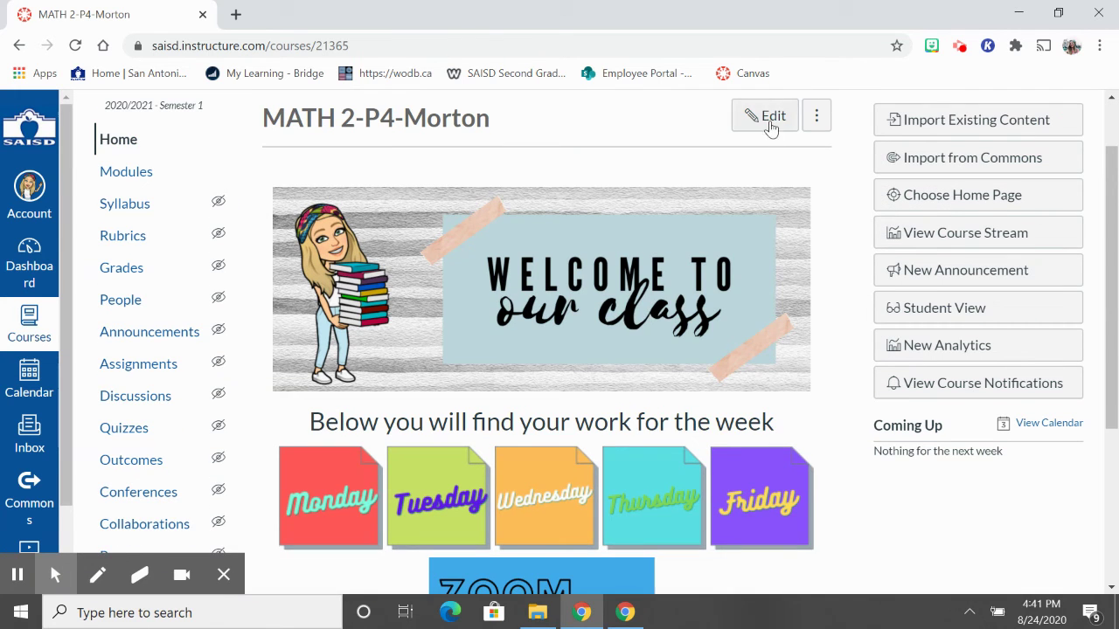
left_click(770, 122)
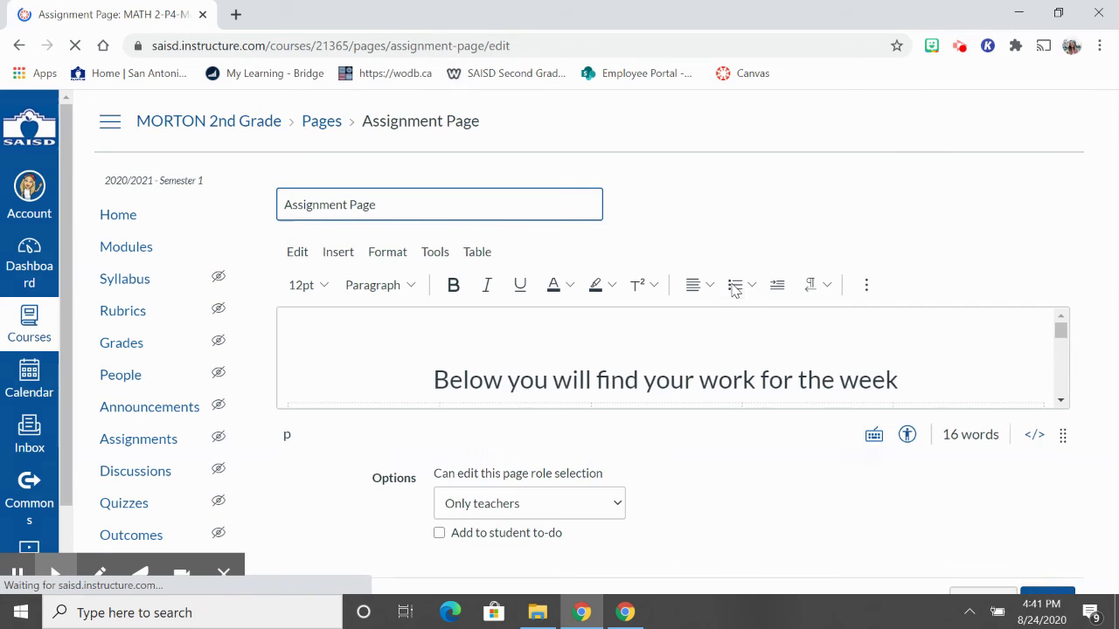
left_click(859, 237)
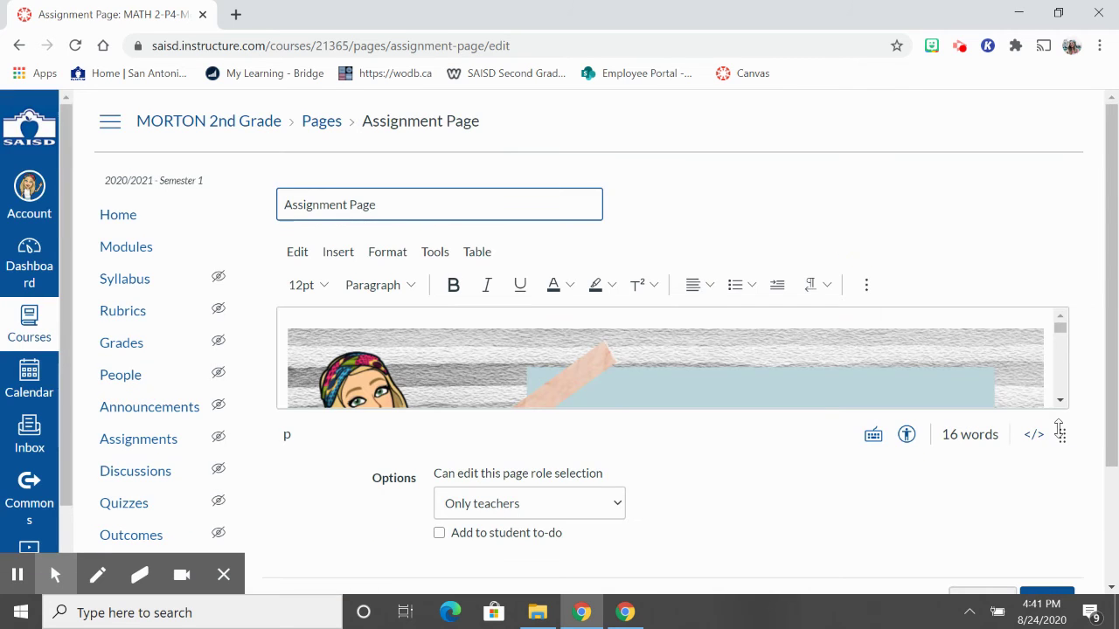
left_click_drag(1059, 428, 1060, 525)
scroll(1049, 544, "down", 2)
scroll(904, 261, "down", 5)
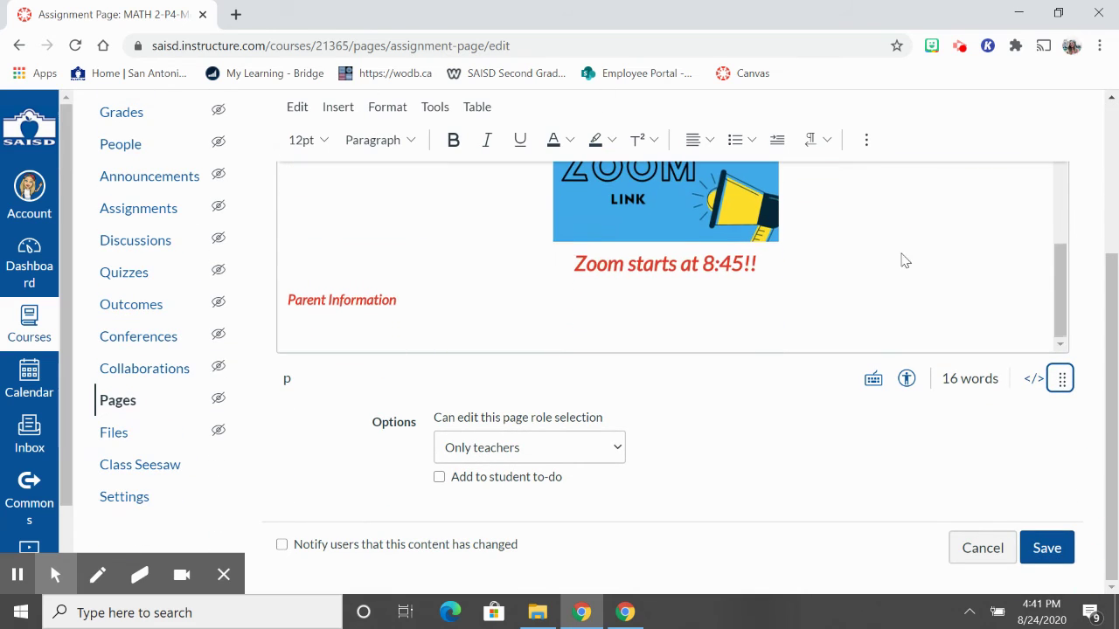
Examine the link address in the Link Options of the "Parent Information" text.
left_click_drag(401, 301, 291, 302)
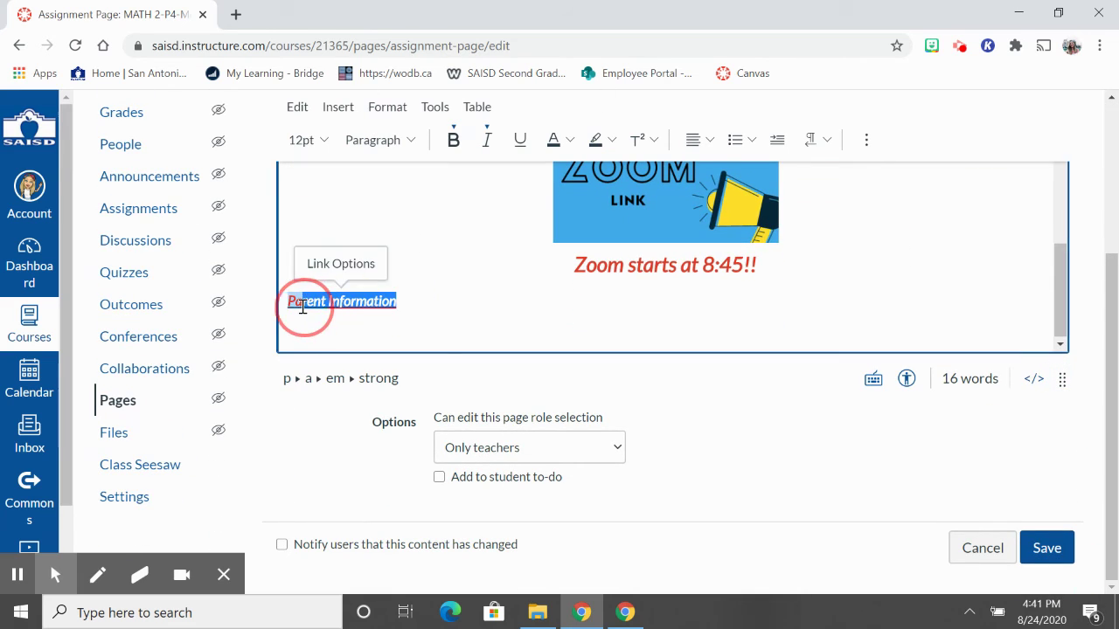
left_click(343, 261)
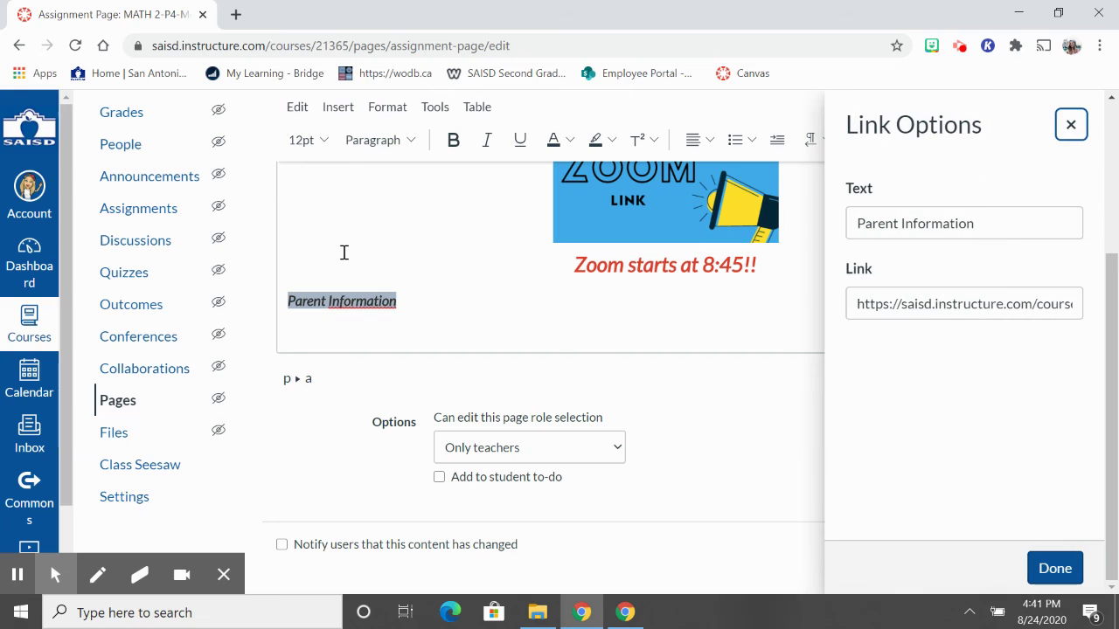
left_click_drag(856, 306, 1099, 320)
key("Escape")
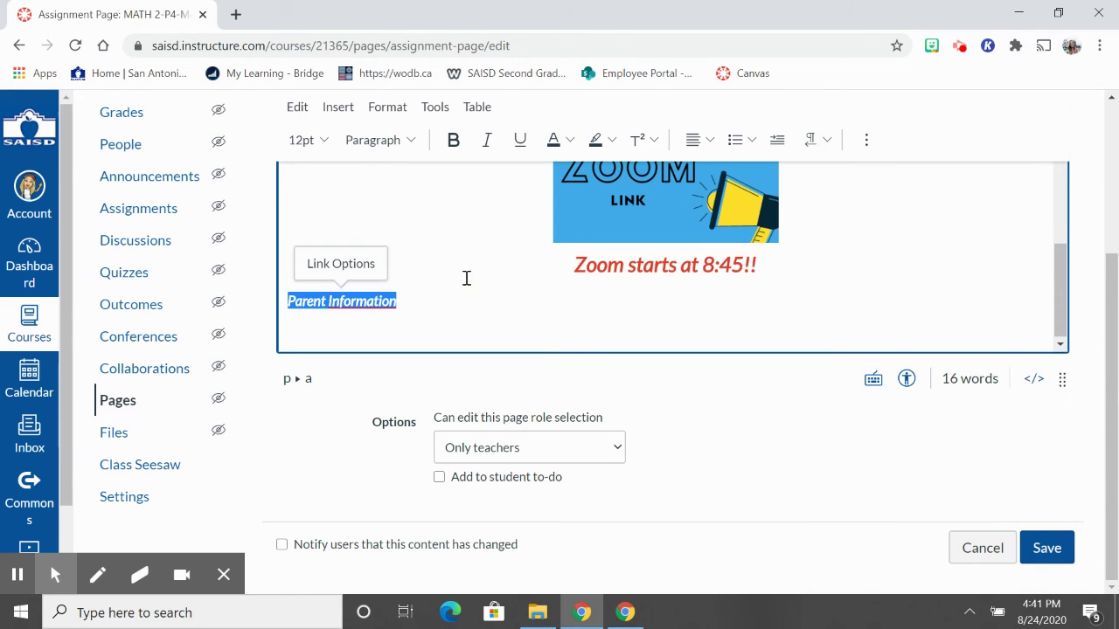
Remove the link from the "Parent Information" text.
left_click(379, 300)
left_click_drag(394, 300, 300, 309)
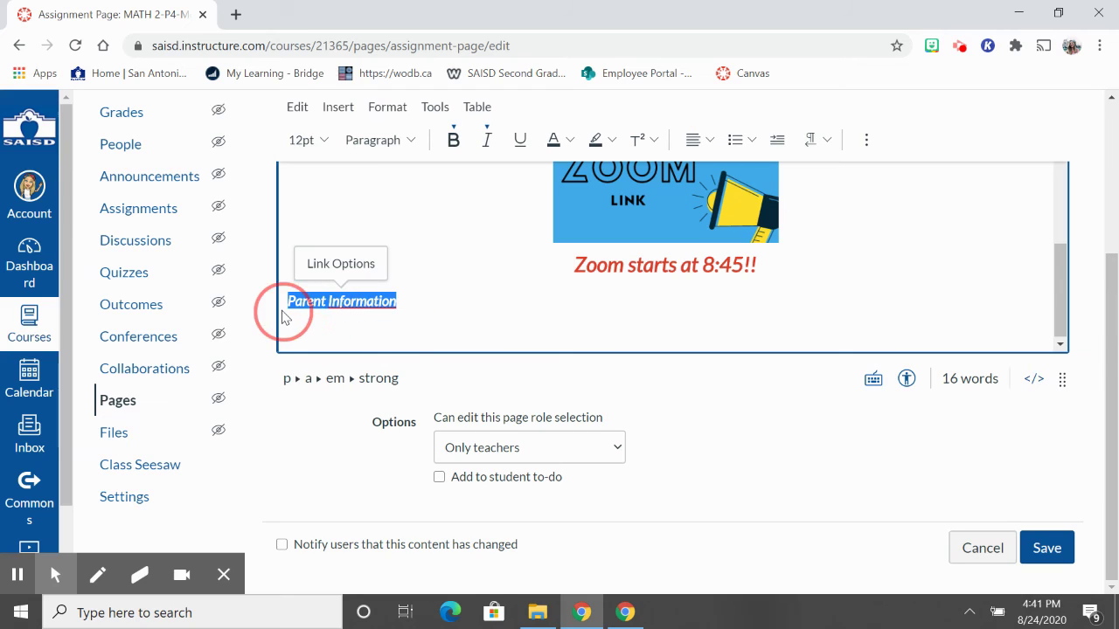
left_click(872, 144)
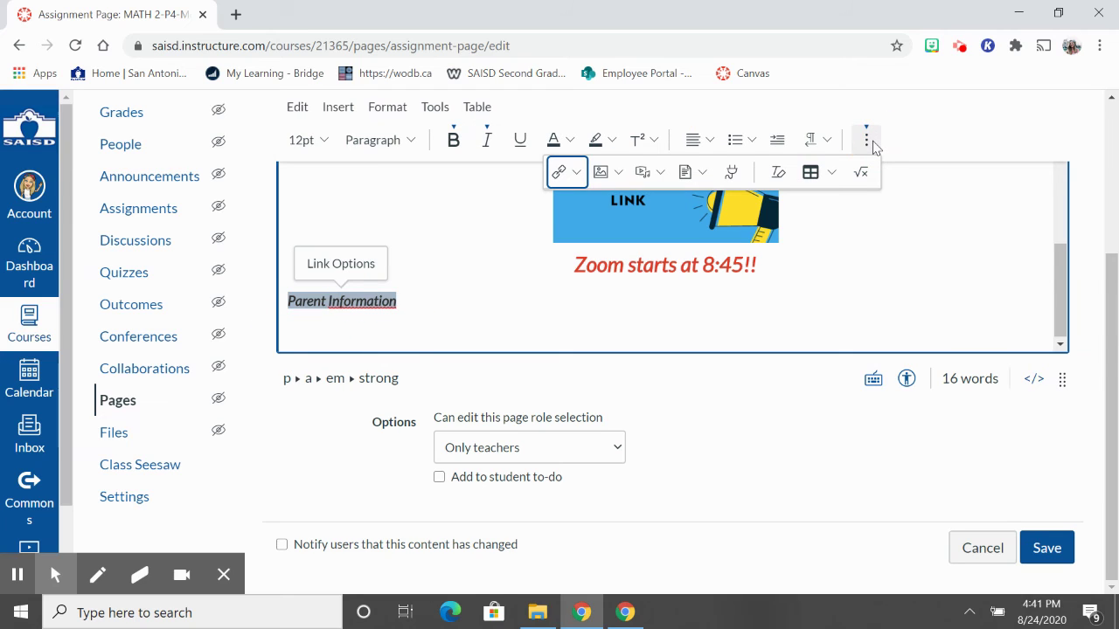
left_click(576, 173)
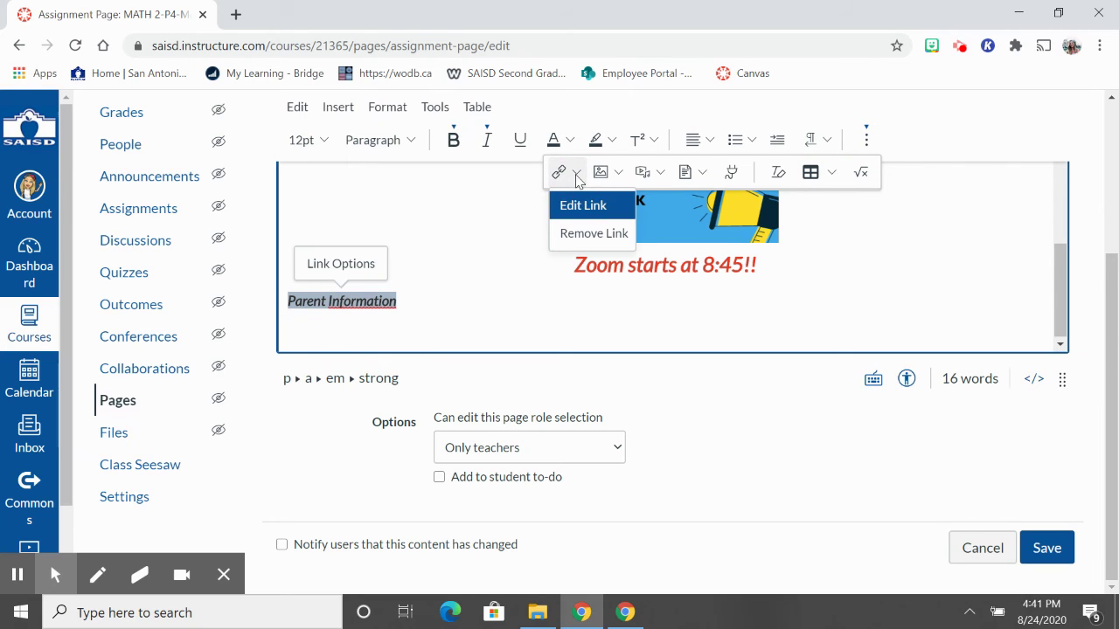
left_click(588, 232)
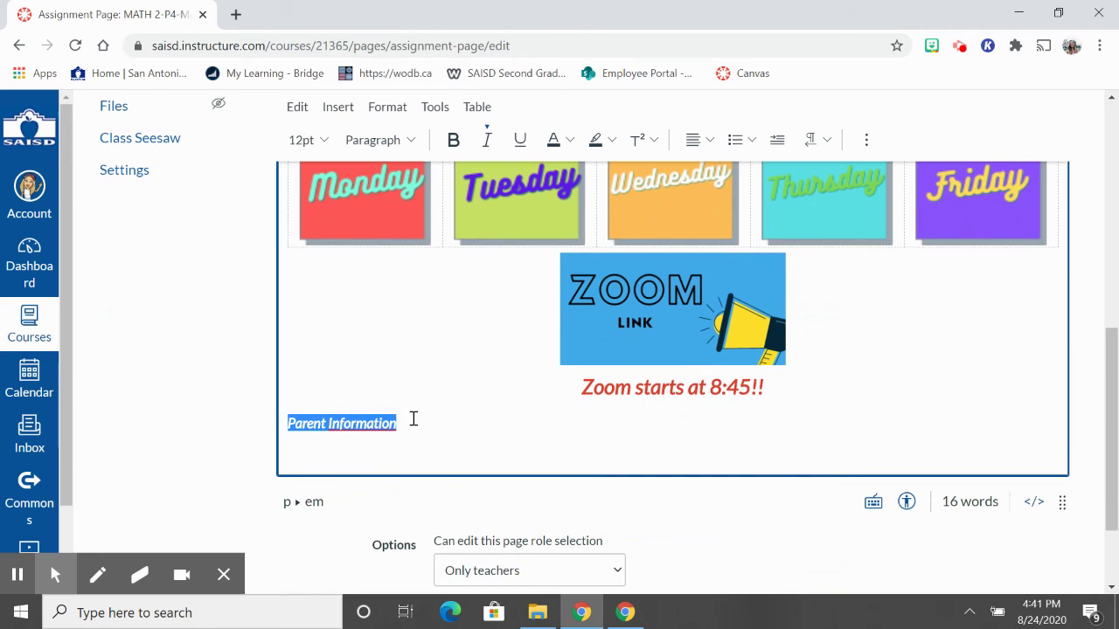
Delete the "Parent Information" text and its line, keeping the line above as "Zoom starts at 8:45!!".
left_click(440, 419)
left_click_drag(404, 420, 282, 420)
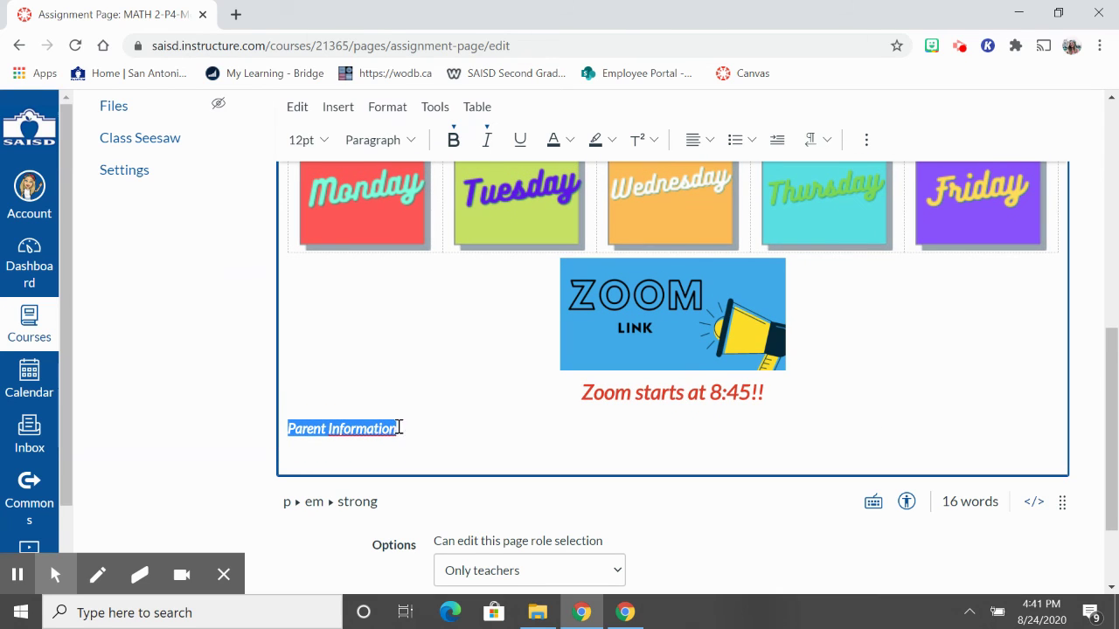
key("BackSpace")
key("BackSpace")
key("BackSpace")
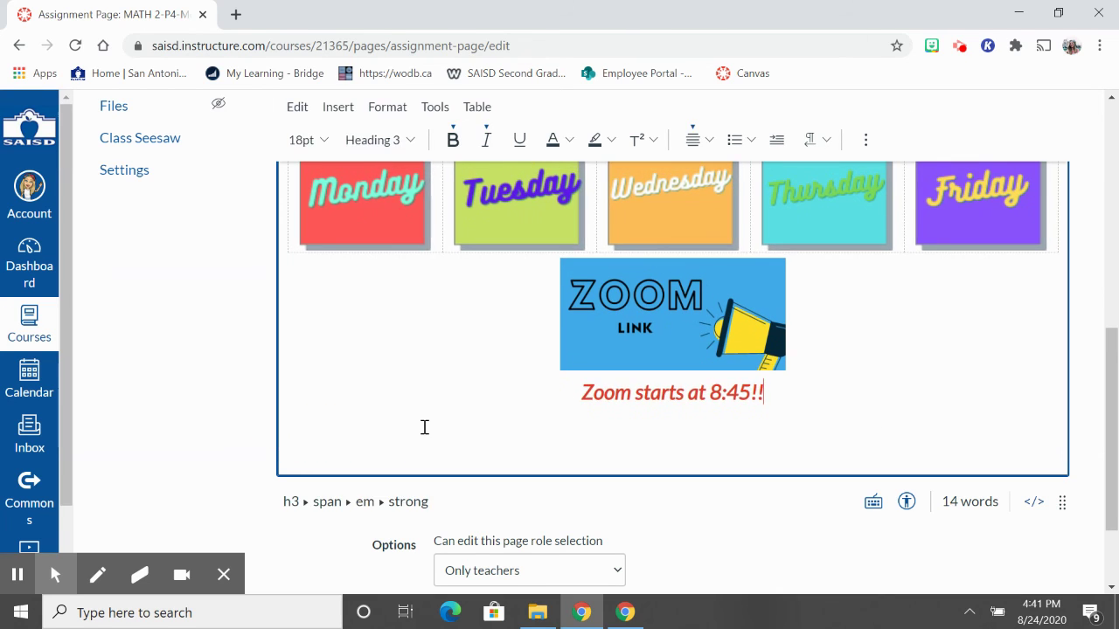
type("!")
scroll(923, 419, "down", 1)
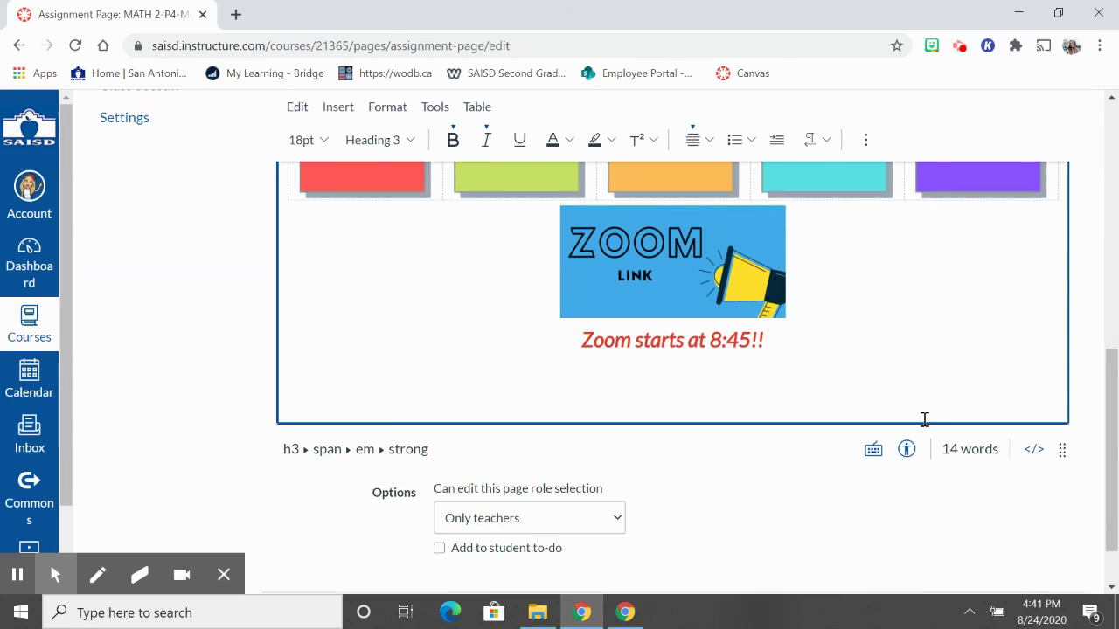
scroll(924, 419, "up", 2)
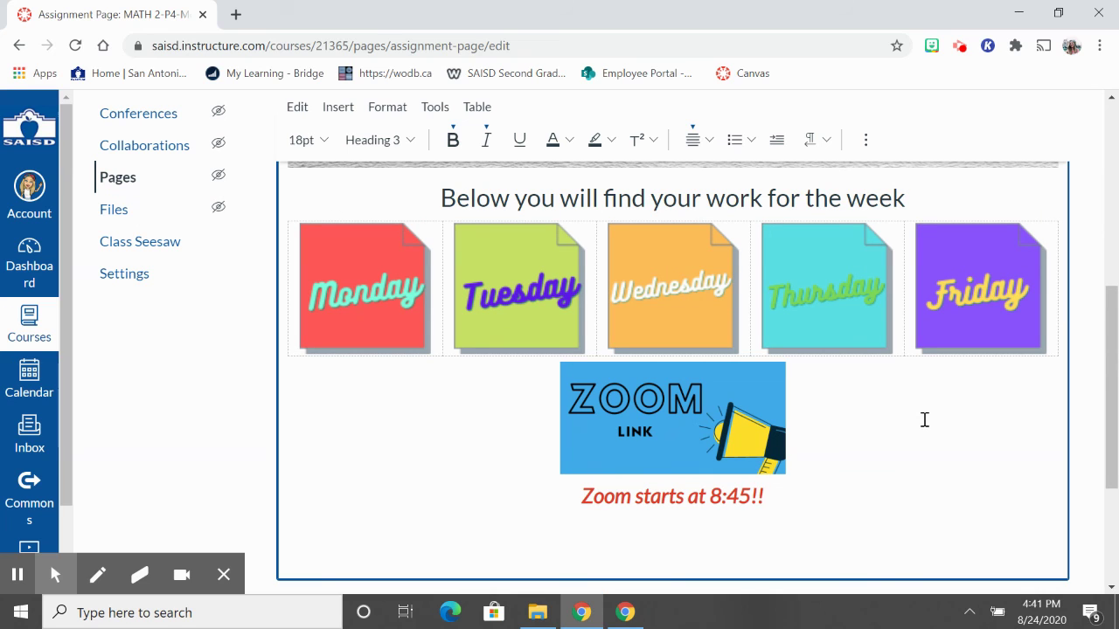
scroll(923, 419, "up", 1)
scroll(924, 419, "down", 1)
scroll(924, 419, "up", 1)
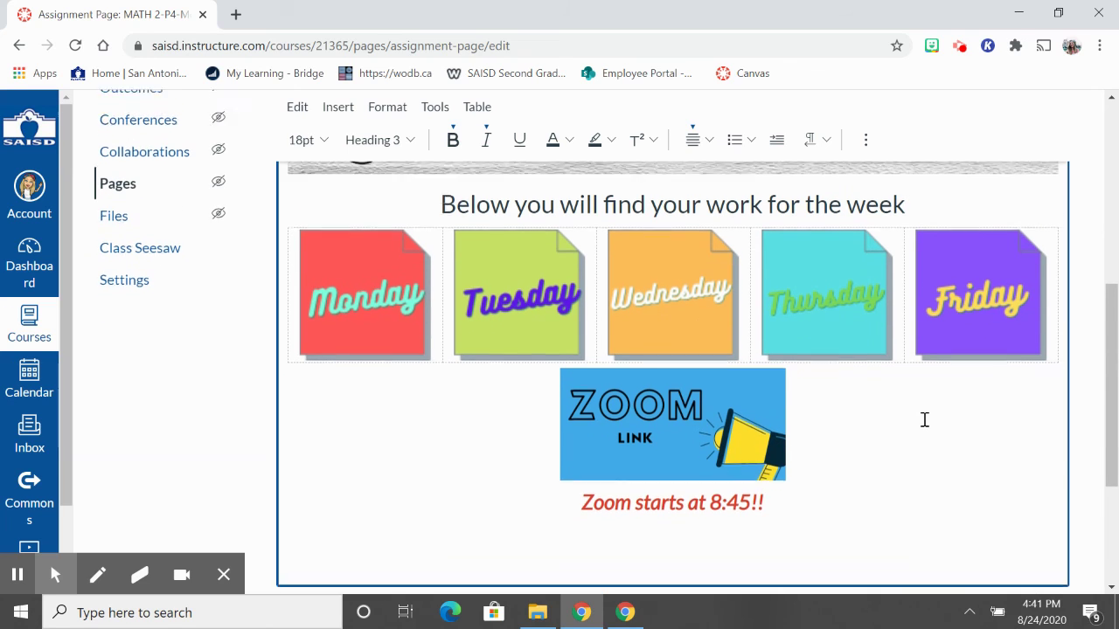